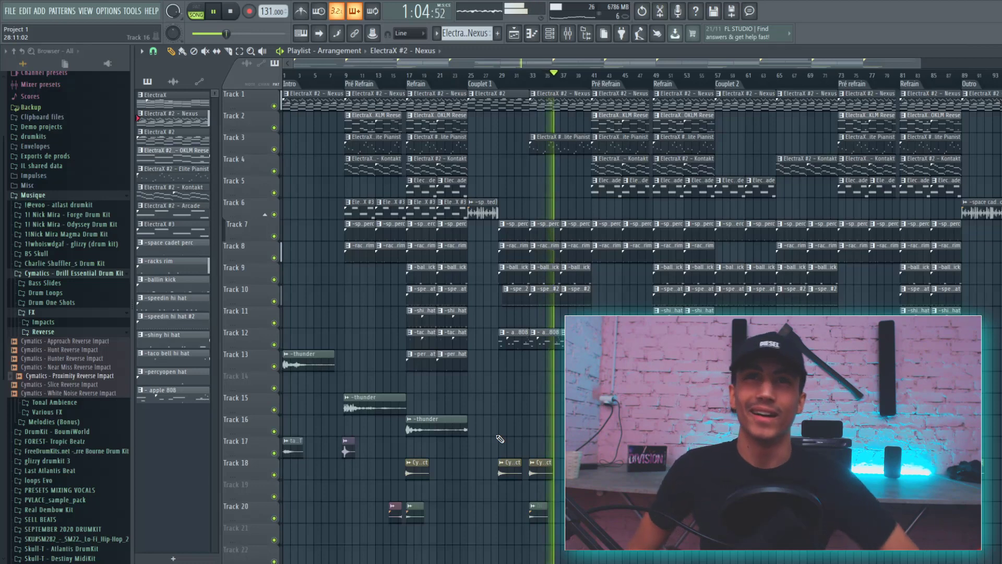
- Stop playback, select the Intro section from bar 1 to bar 9 in the playlist, and solo Track 1
key(space)
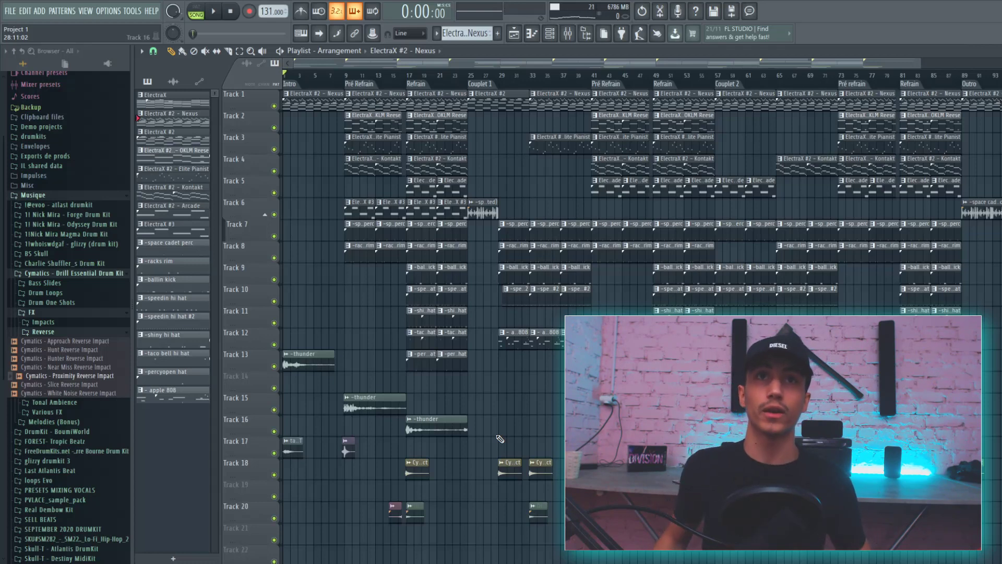
scroll(360, 118, up, 5)
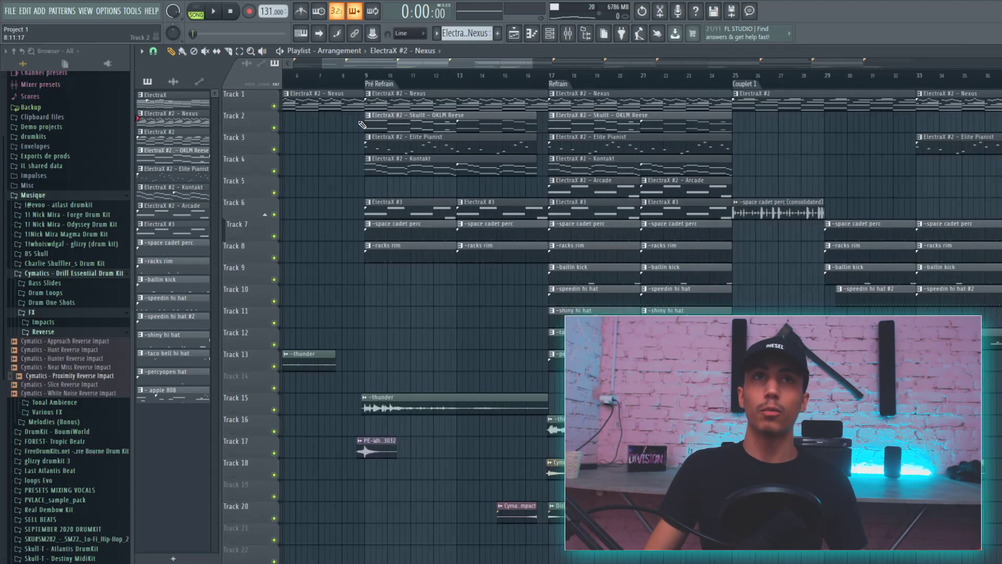
drag(327, 78, 581, 162)
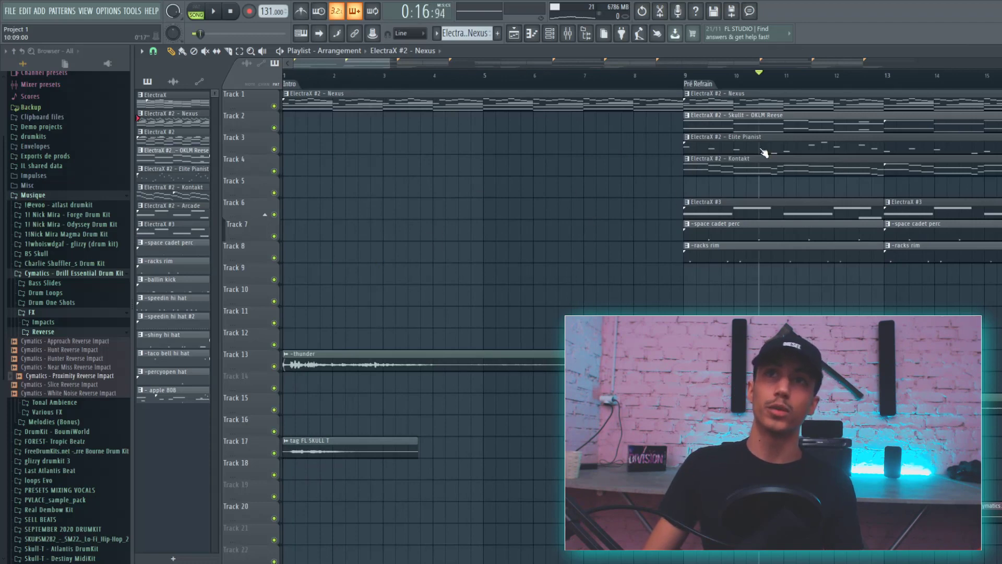
drag(687, 74, 19, 61)
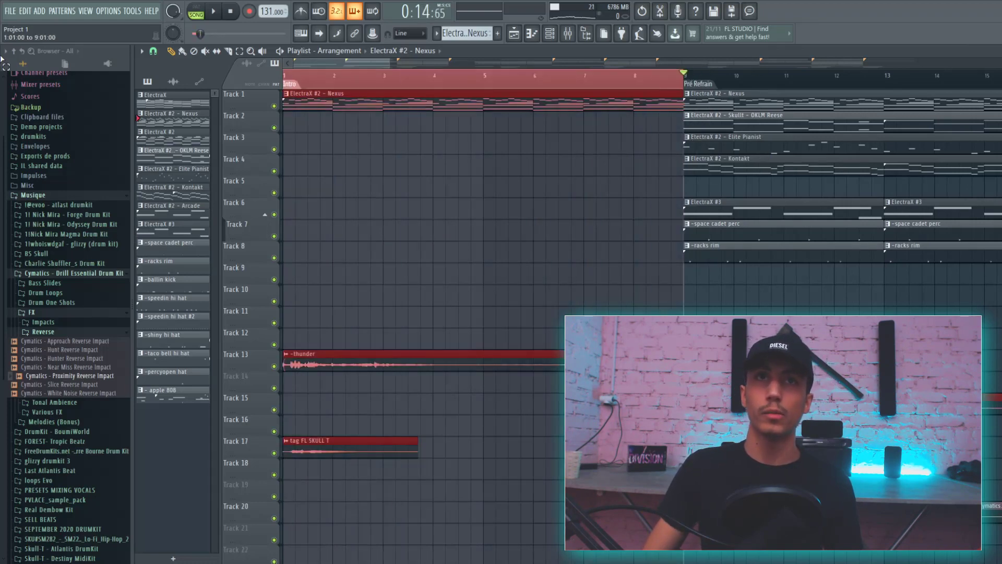
right_click(274, 107)
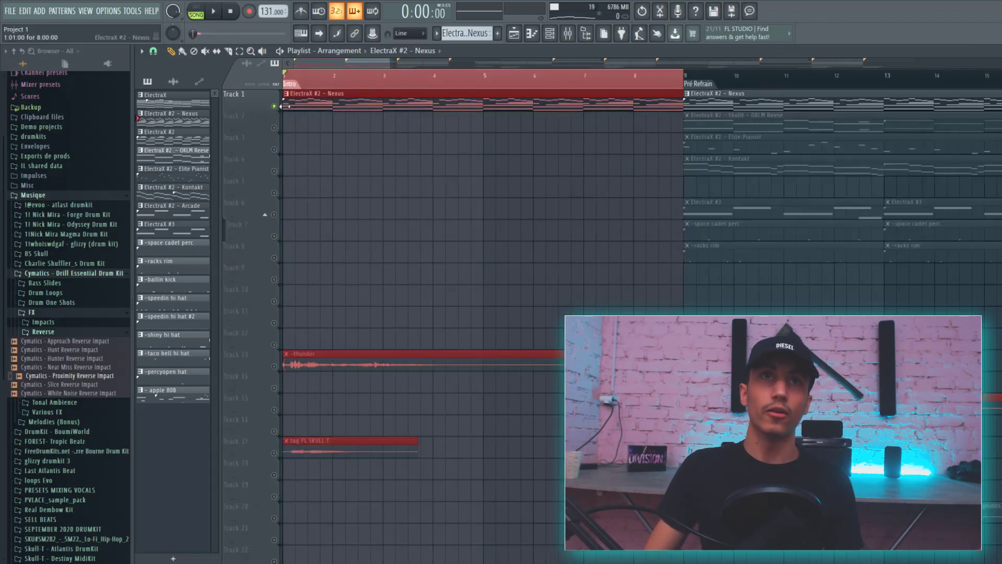
- Open the ElectraX #2 - Nexus clip on Track 1 in the piano roll and play the pattern on its own in pattern mode
double_click(364, 106)
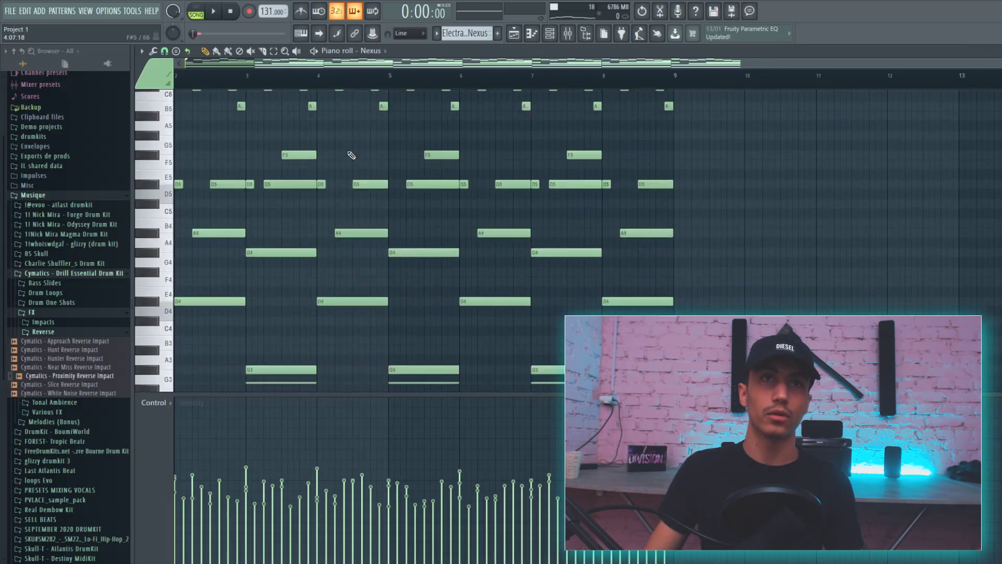
click(196, 7)
key(space)
scroll(414, 280, up, 4)
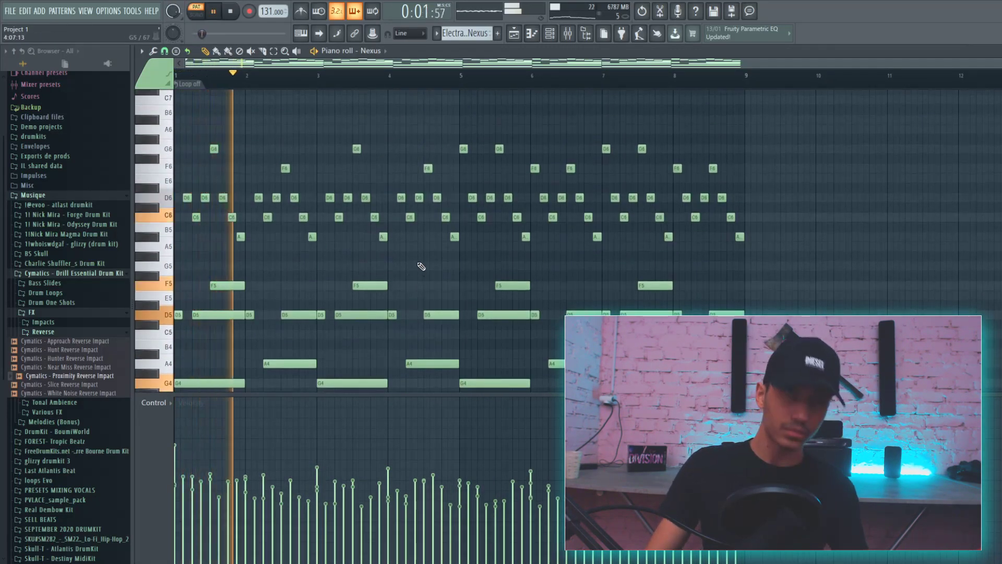
scroll(420, 267, down, 3)
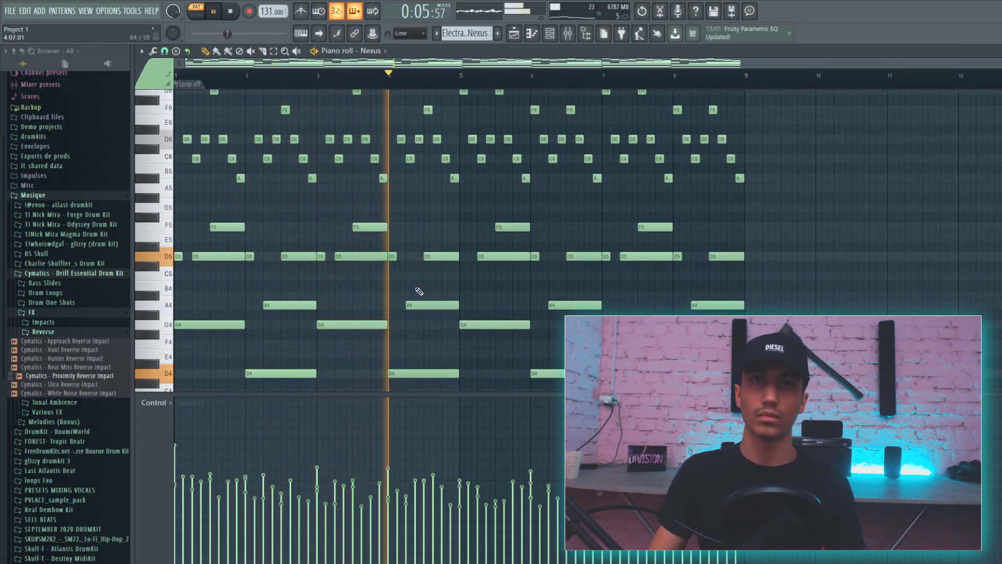
scroll(433, 277, up, 4)
key(space)
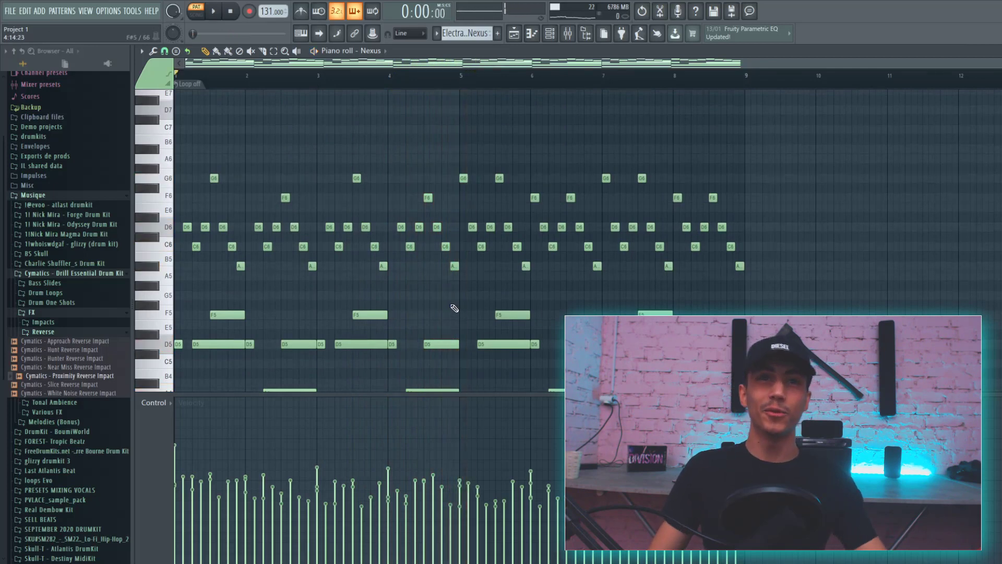
- Sketch a D2, F2 and A2 chord at the start of bar 1 below the existing notes, and delete it
scroll(407, 209, down, 12)
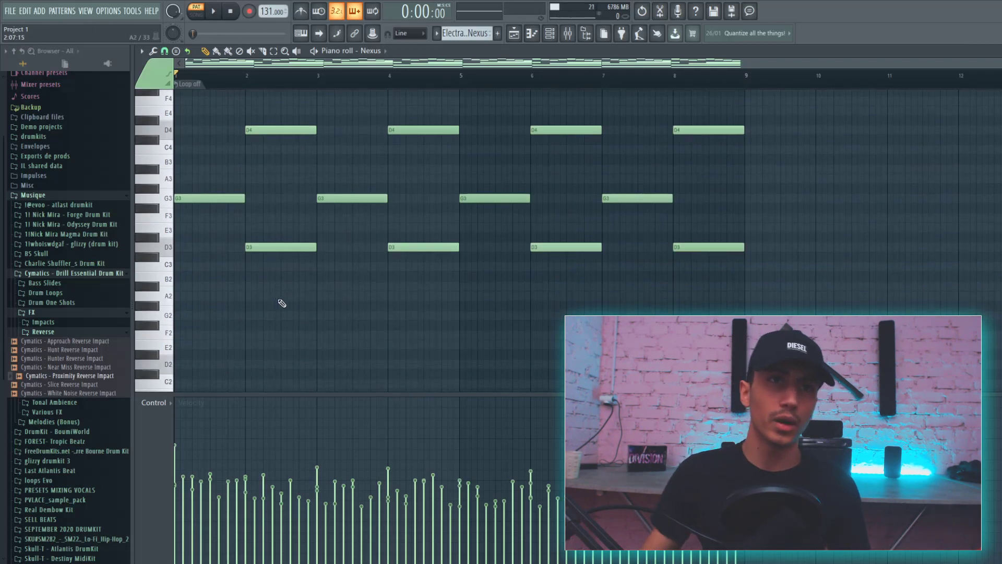
scroll(279, 303, down, 2)
drag(248, 307, 158, 305)
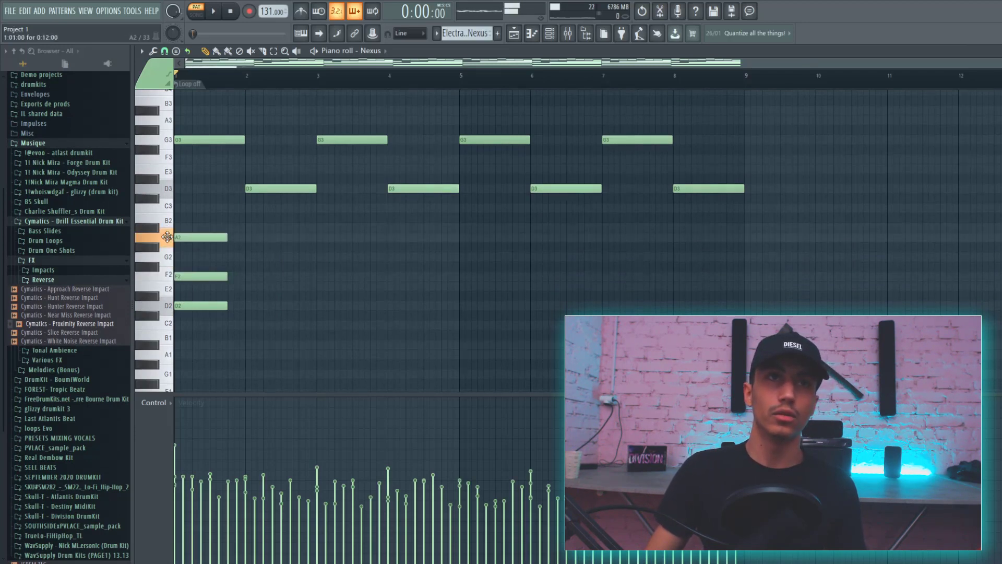
drag(230, 214, 175, 333)
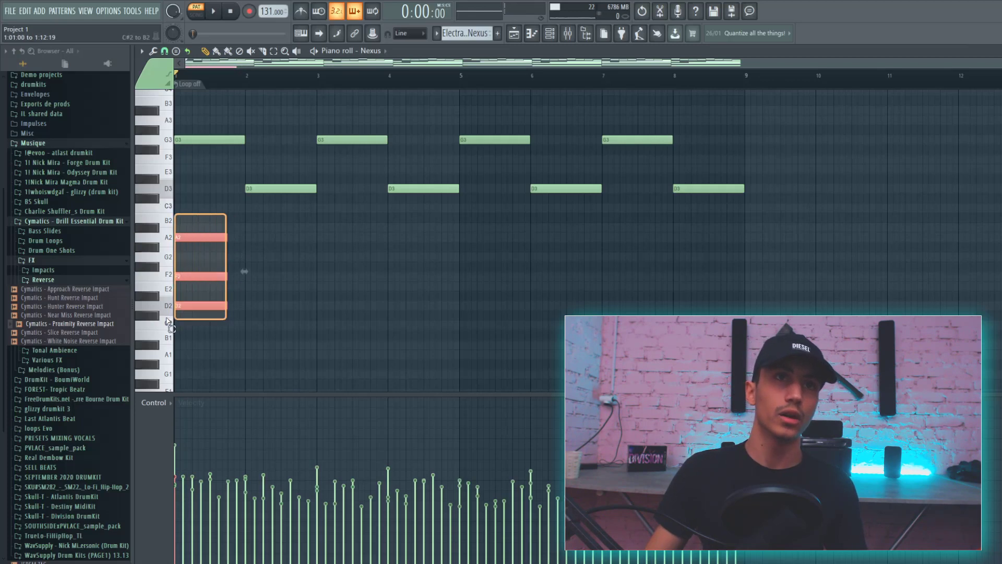
right_click(206, 306)
right_click(206, 275)
right_click(219, 237)
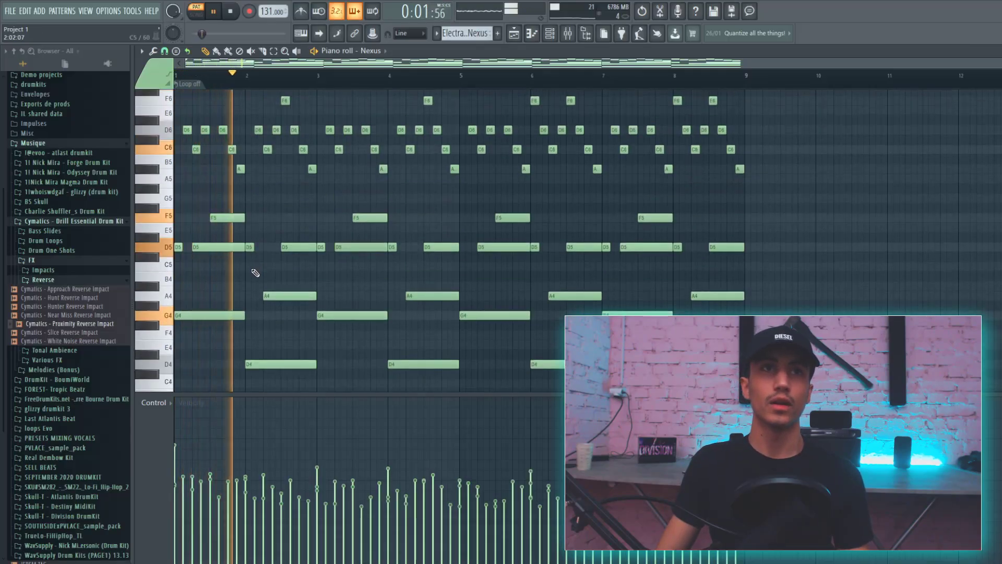
- Try deleting the upper melody notes from A#5 to G6, play the remaining notes, and restore the melody
key(space)
scroll(929, 162, up, 3)
drag(929, 162, 2, 295)
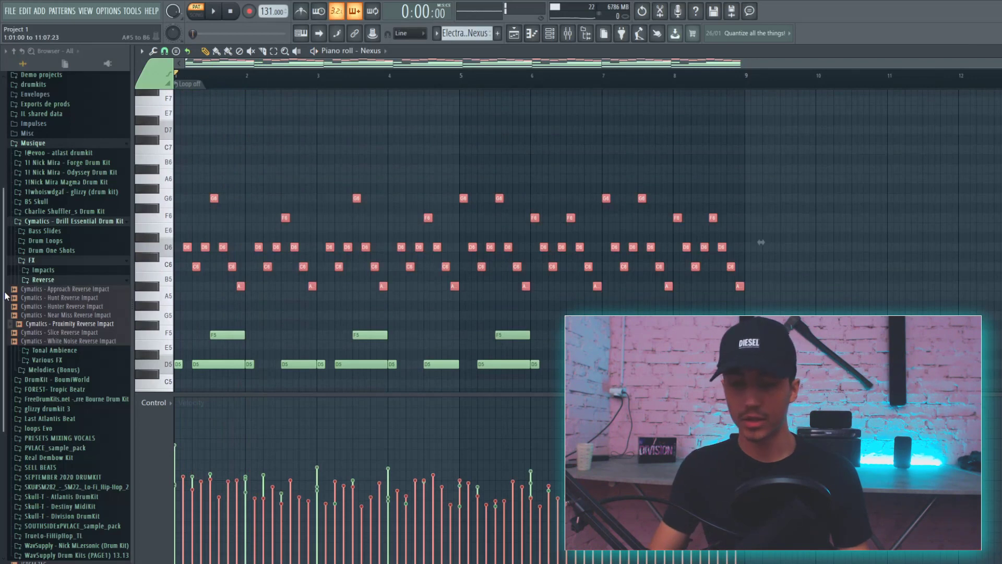
key(Delete)
key(space)
scroll(447, 290, down, 3)
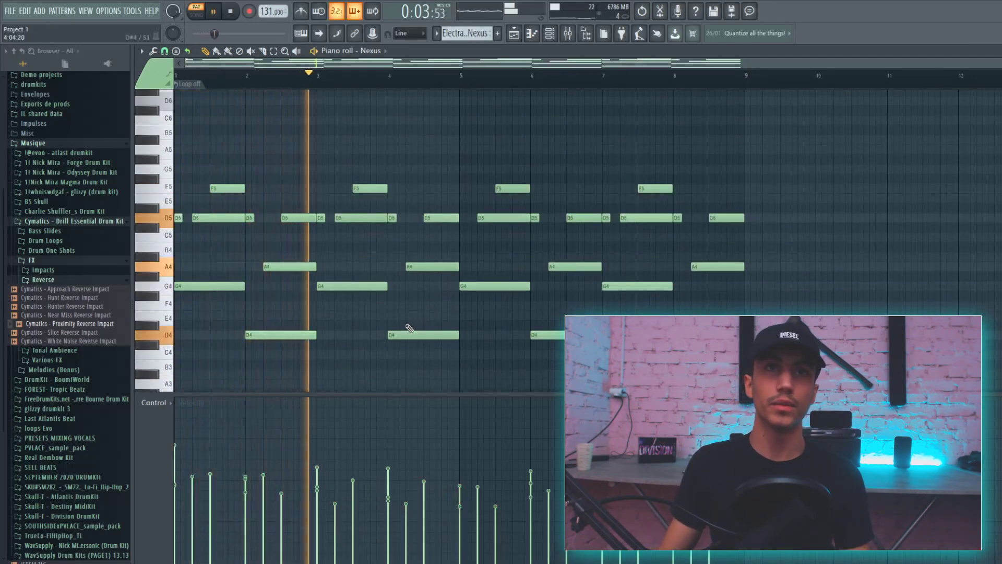
key(space)
scroll(439, 303, down, 5)
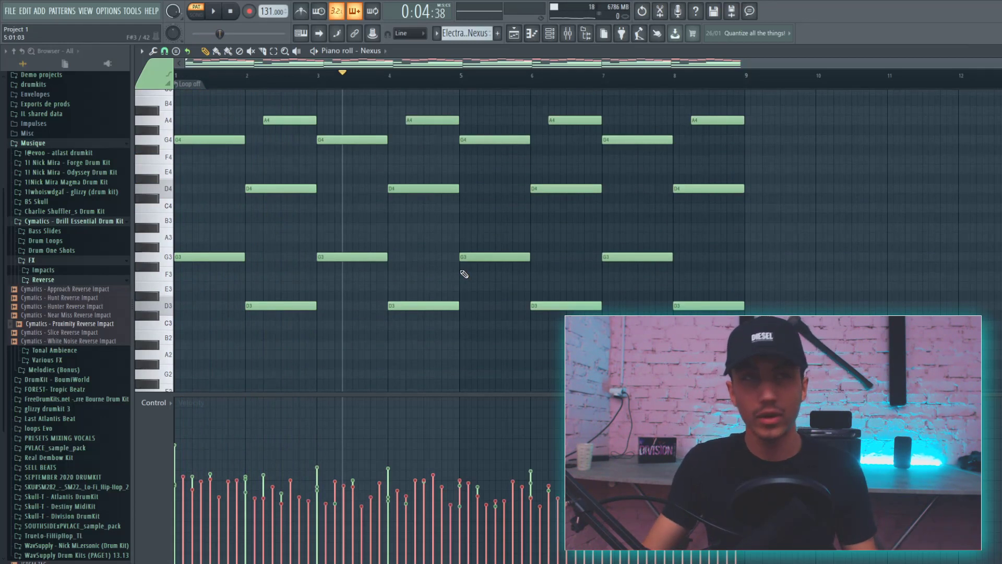
- Try the upper melody without the second D6 note in bar 1, and restore the note
scroll(408, 239, up, 5)
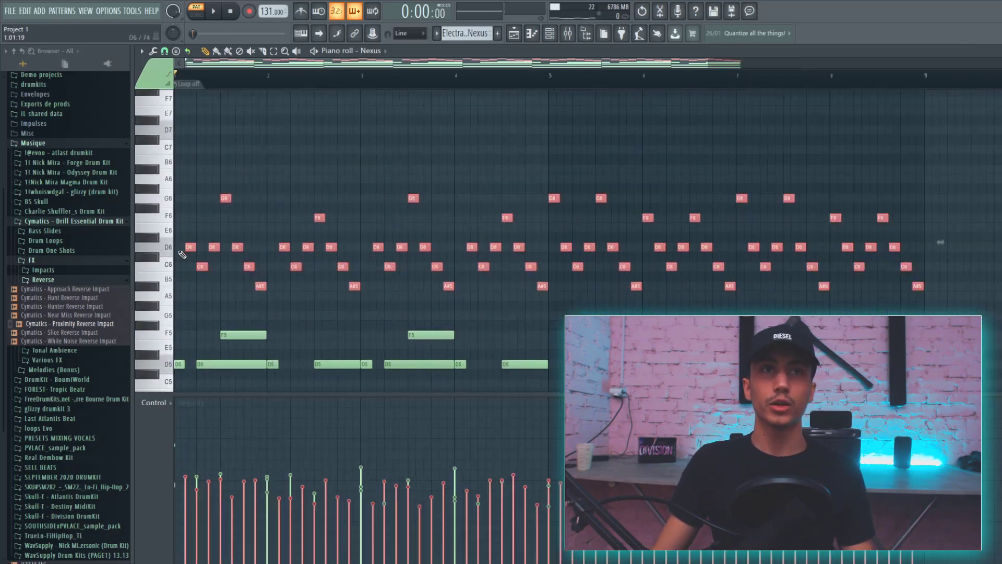
scroll(209, 240, up, 4)
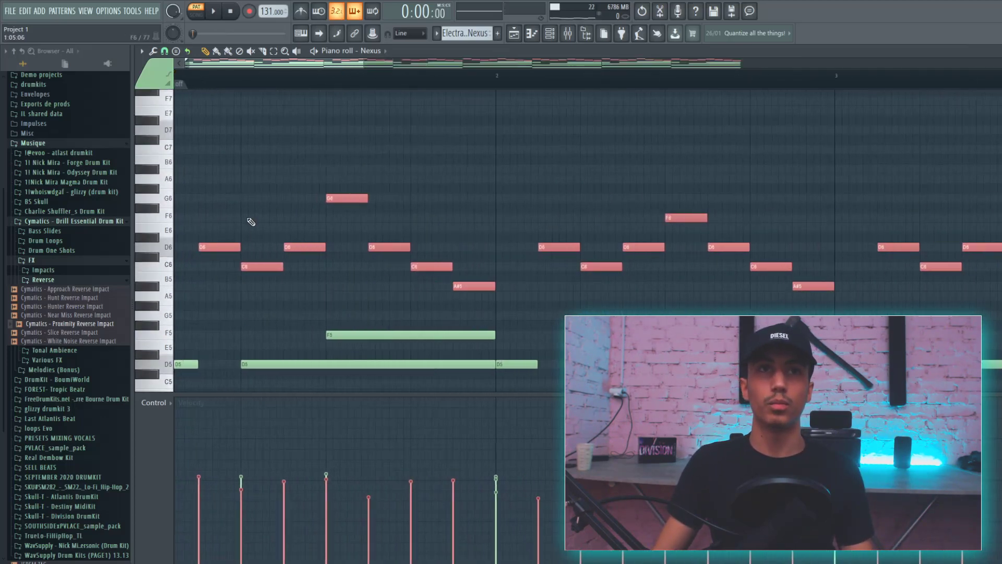
scroll(255, 212, down, 2)
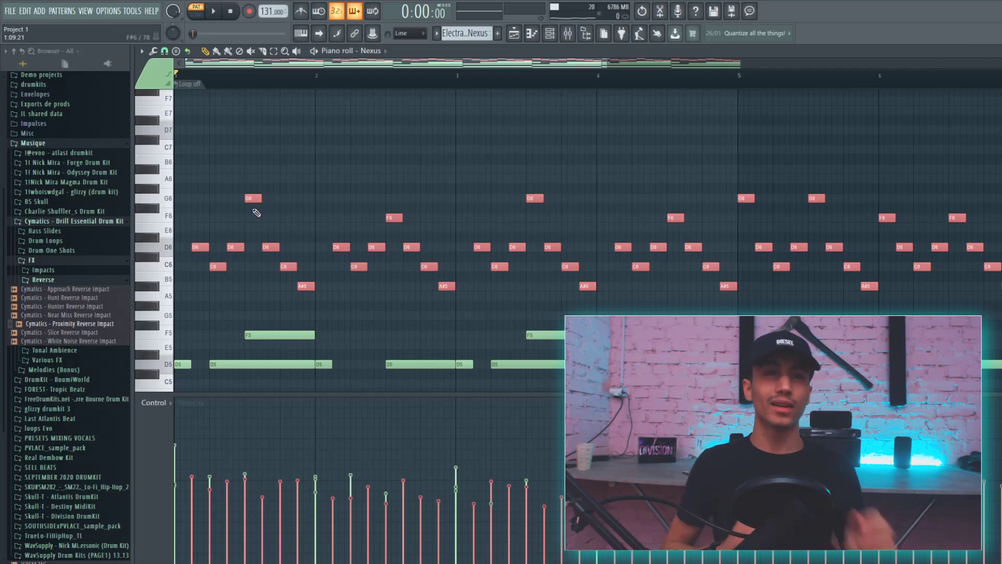
right_click(220, 208)
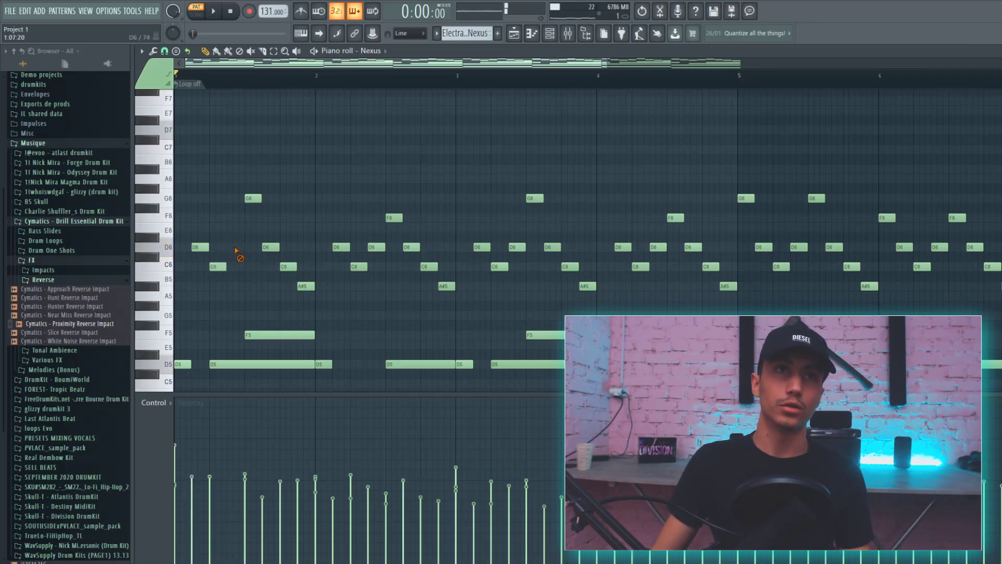
key(space)
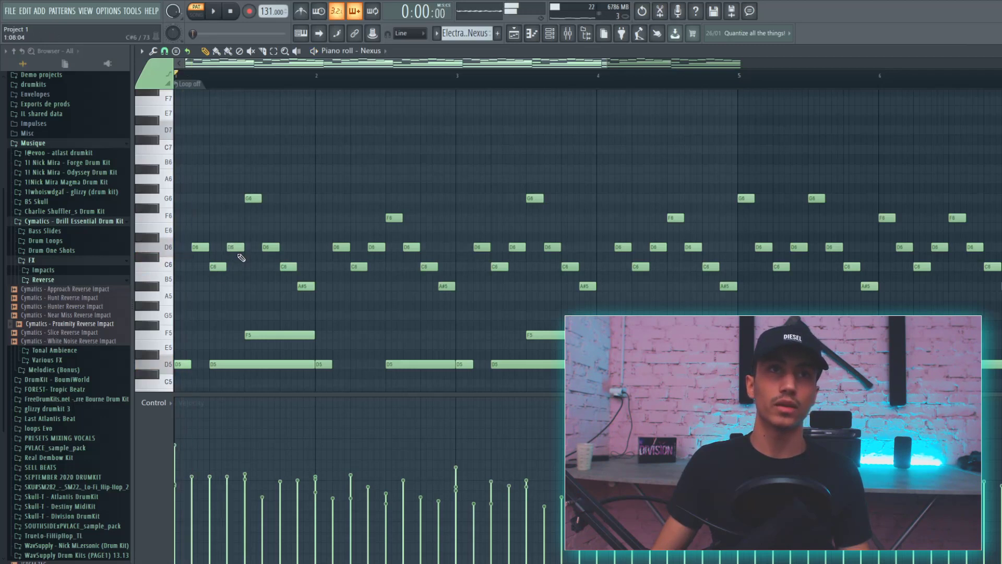
key(space)
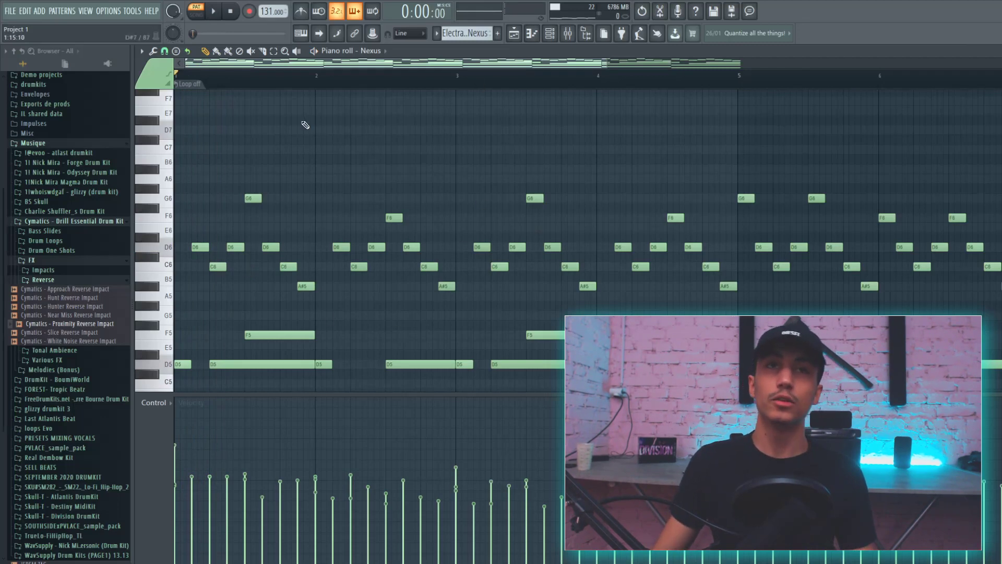
- Try short A2 and F2 notes at the start of bar 1 below the chords, and remove them
scroll(305, 124, down, 3)
drag(806, 145, 524, 139)
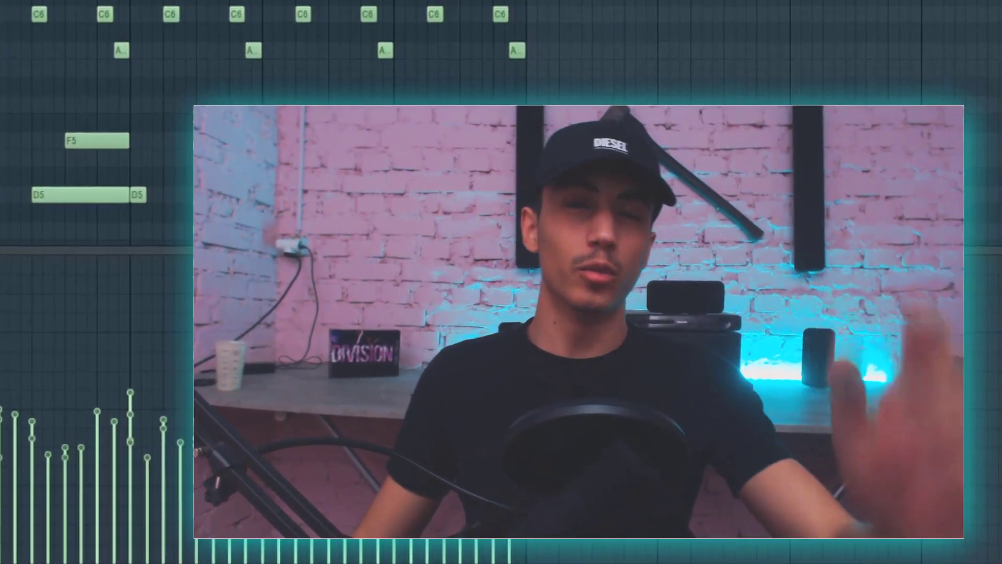
scroll(501, 123, down, 8)
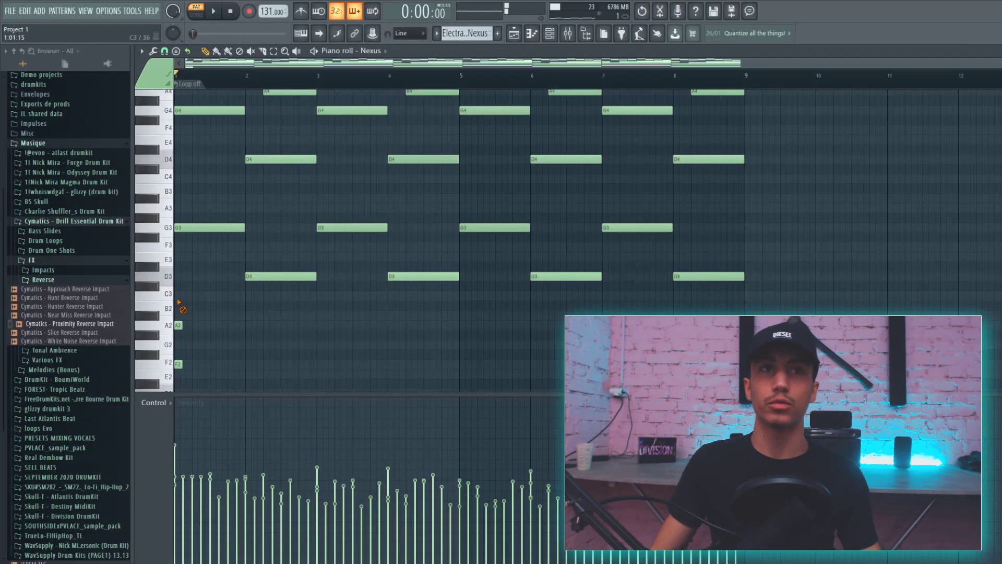
right_click(178, 324)
right_click(178, 363)
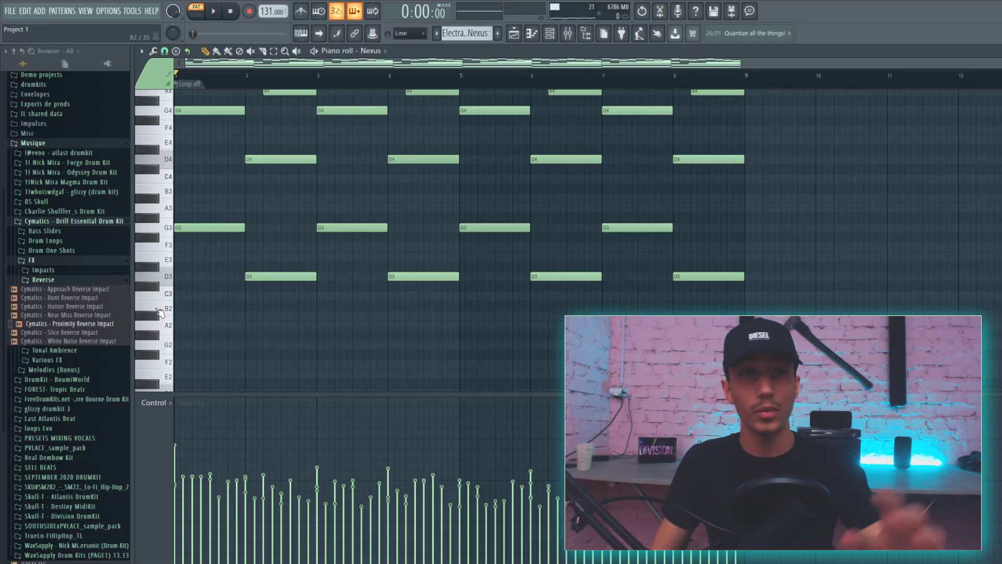
- Play the complete Nexus pattern from the start with its upper melody in view, and stop it
scroll(380, 223, up, 8)
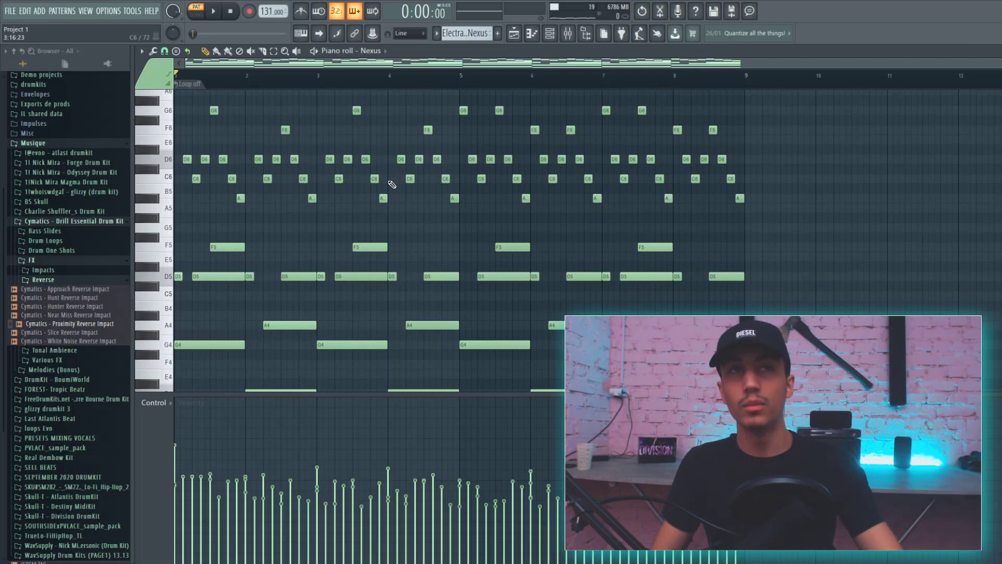
scroll(389, 159, up, 1)
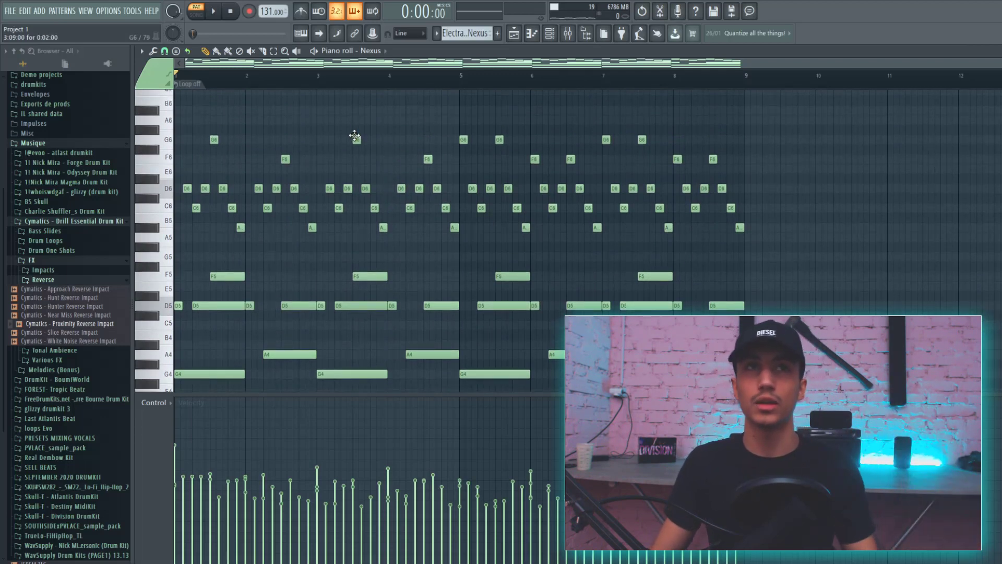
key(space)
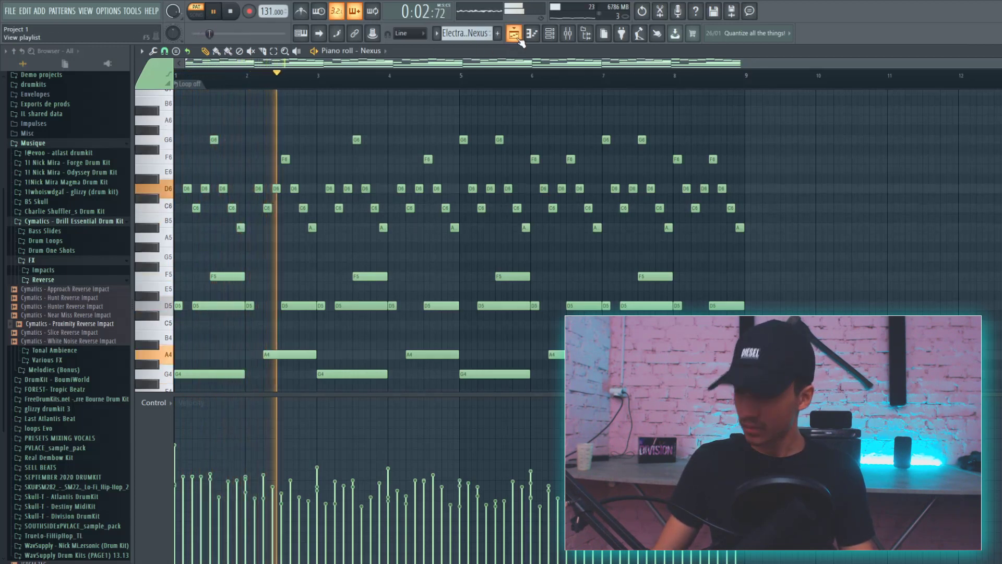
key(space)
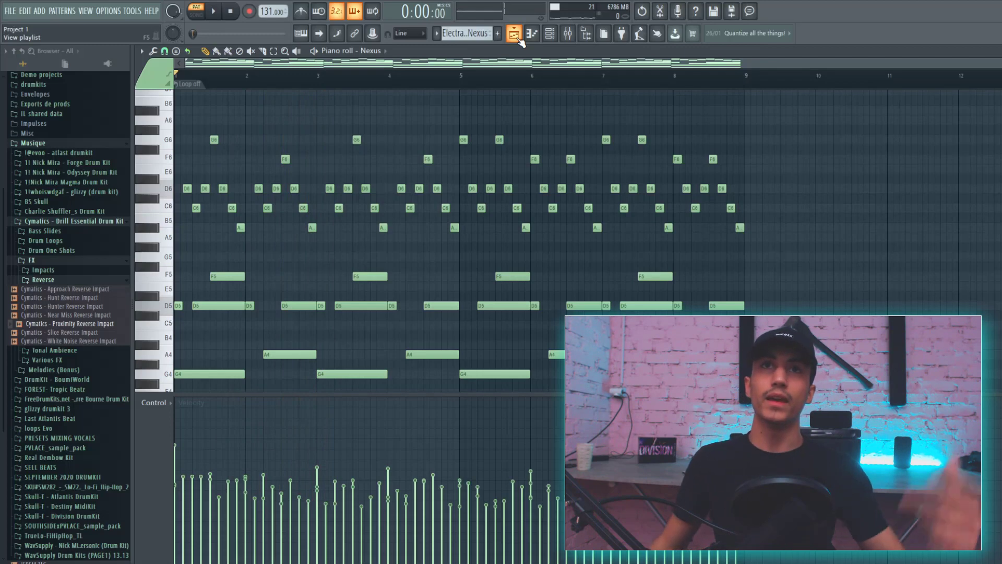
- Return to the playlist in song mode and select the Refrain section from bar 17 to bar 25
click(519, 40)
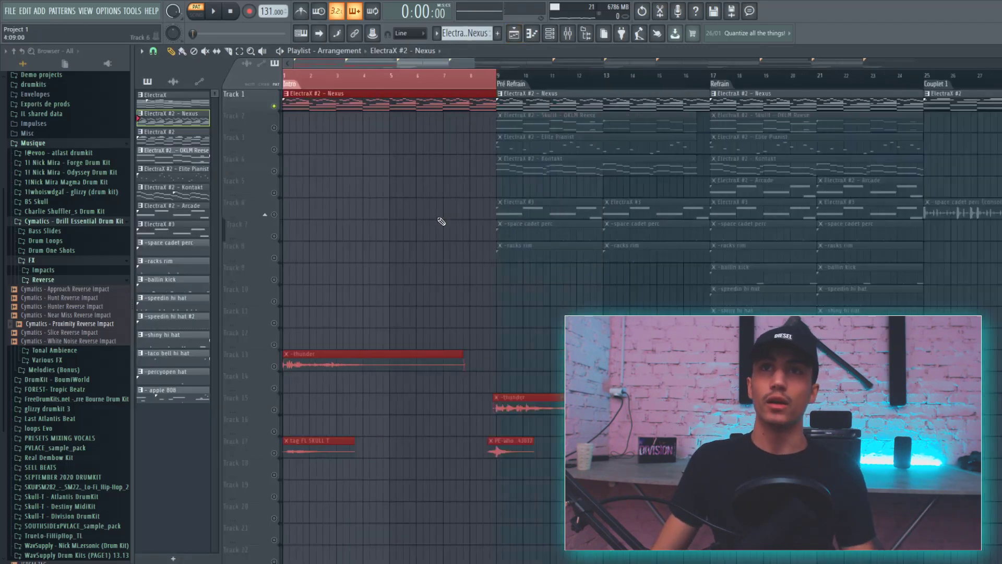
click(478, 74)
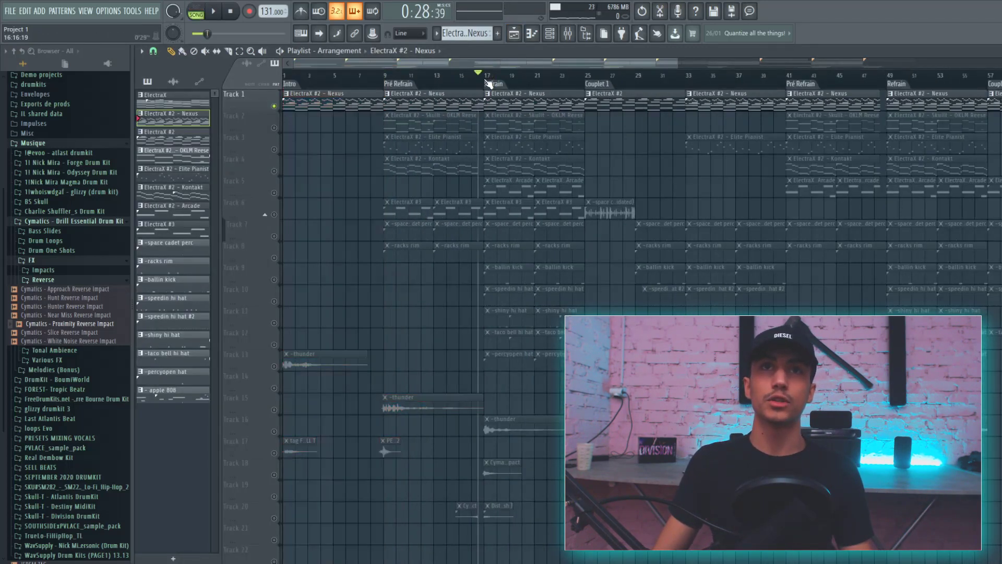
scroll(484, 79, up, 4)
right_click(473, 81)
click(488, 120)
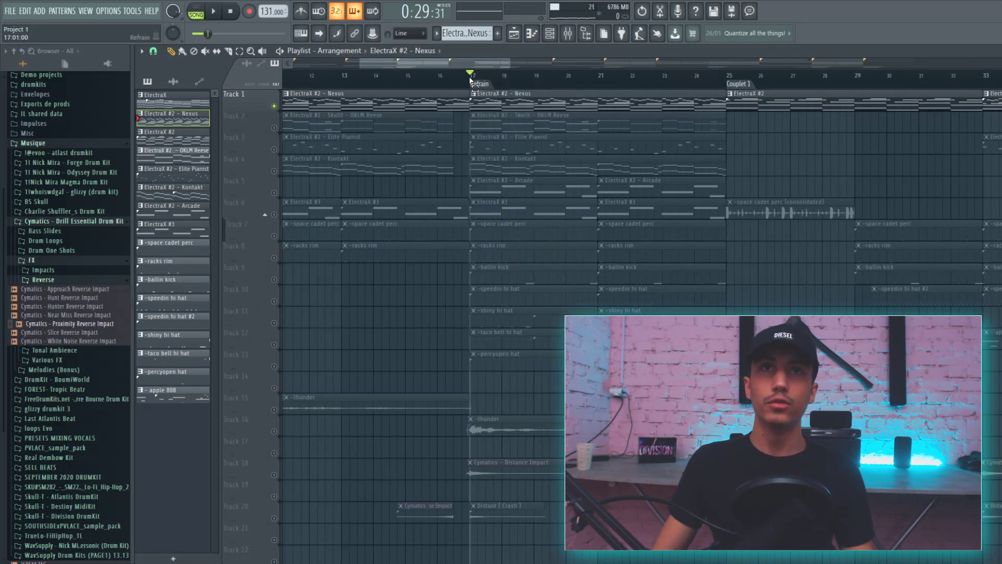
drag(656, 64, 733, 75)
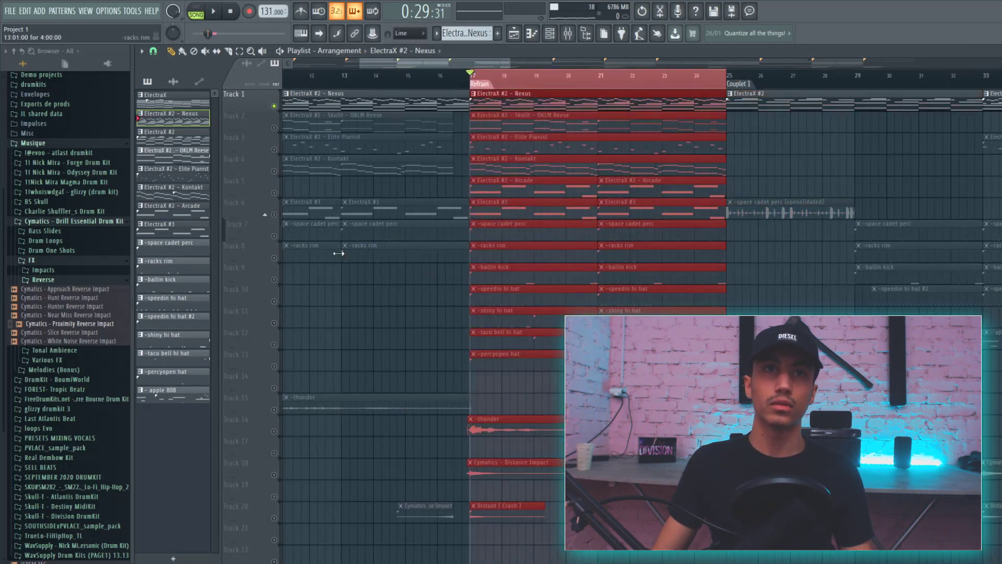
- Unmute the percussion on Tracks 7 to 13 and play the Refrain with the Nexus melody
click(274, 236)
click(274, 257)
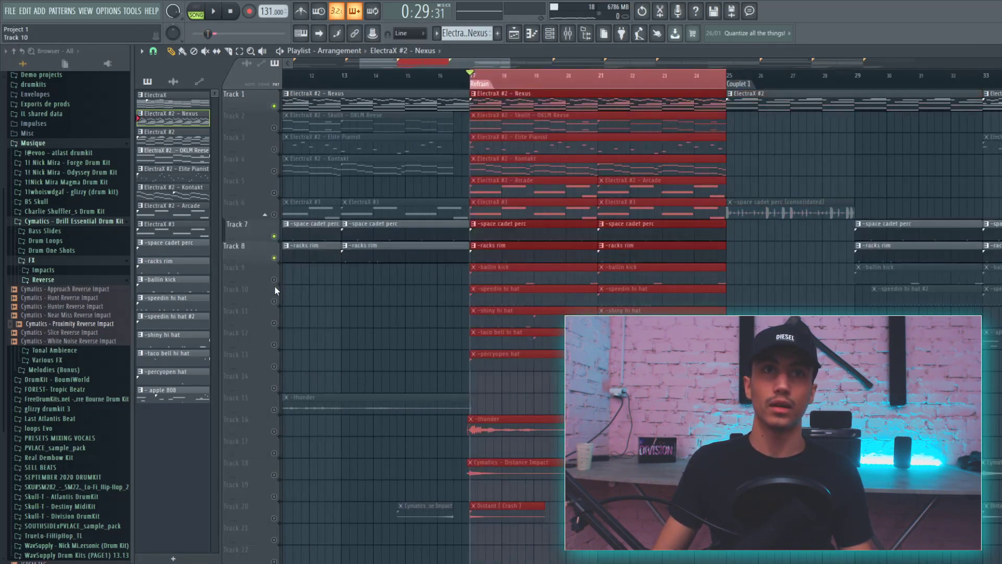
click(274, 280)
click(274, 301)
click(274, 322)
click(274, 344)
click(274, 366)
key(space)
scroll(522, 416, up, 4)
scroll(528, 419, down, 4)
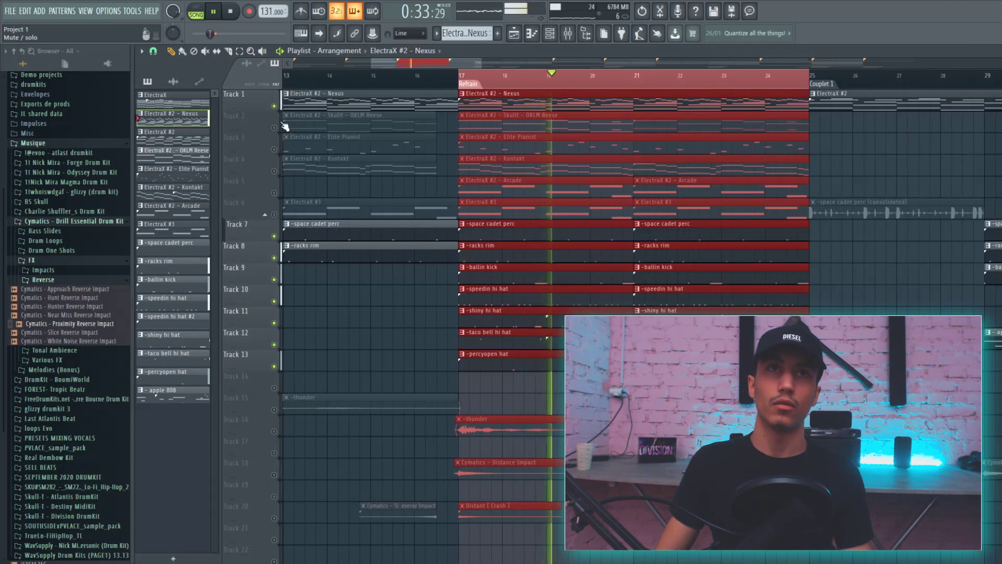
- Mute the Nexus melody on Track 1, play the Refrain's percussion on its own, and stop it
key(space)
click(275, 106)
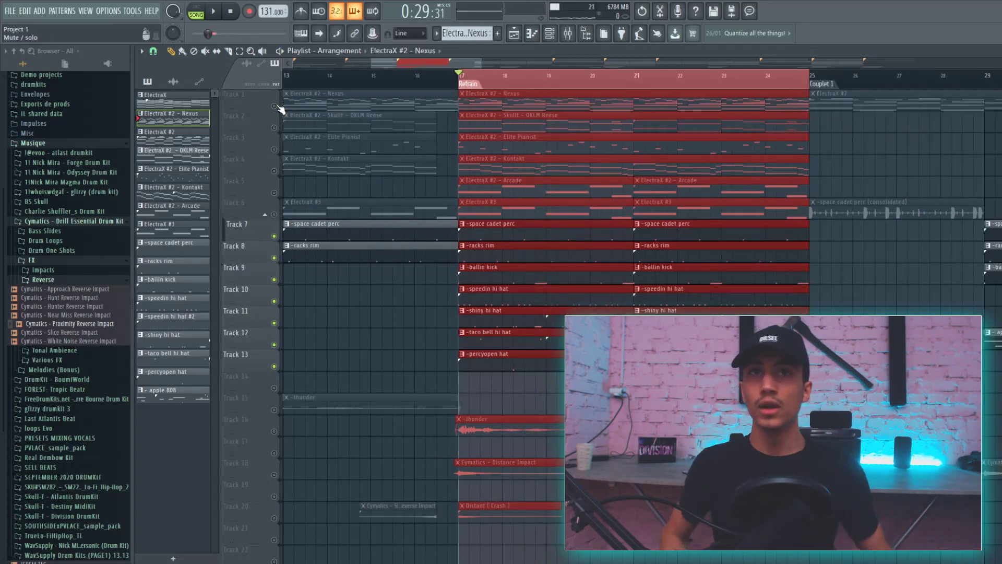
scroll(540, 253, up, 3)
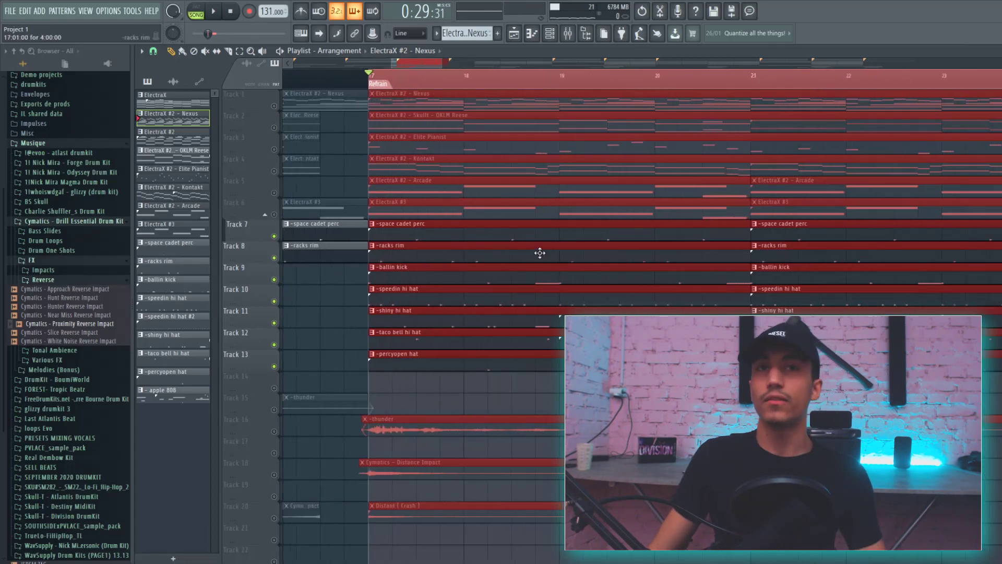
key(space)
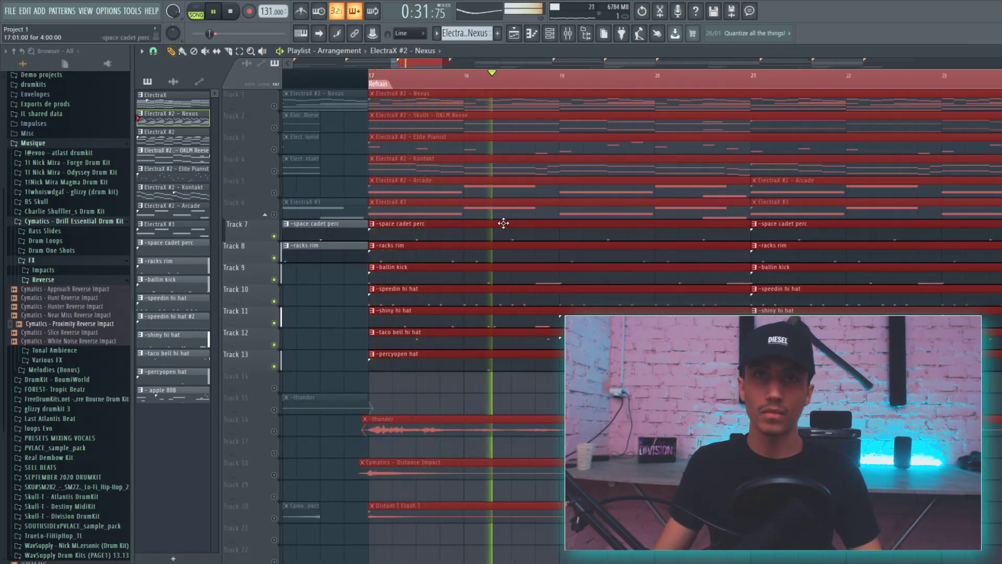
scroll(605, 221, down, 3)
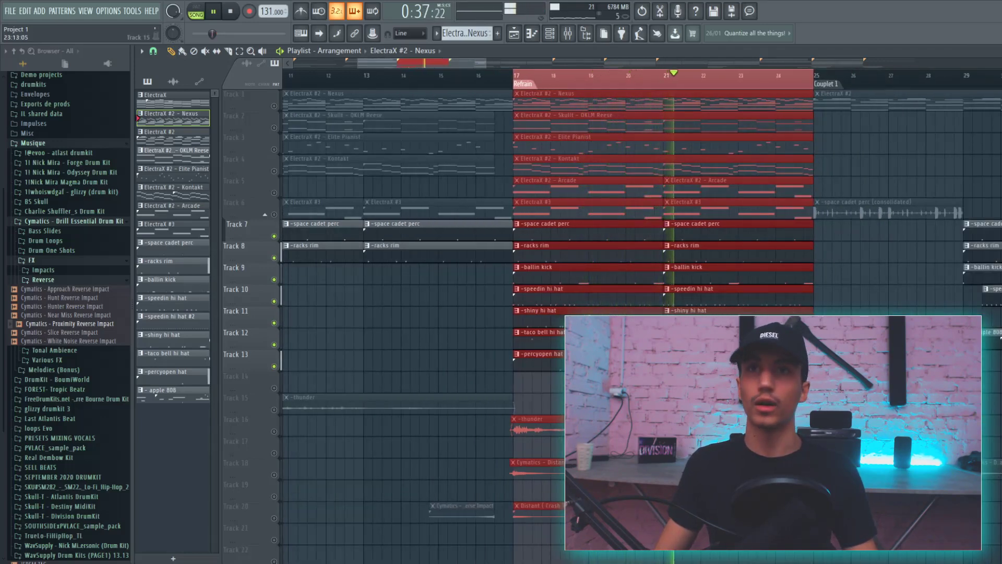
key(space)
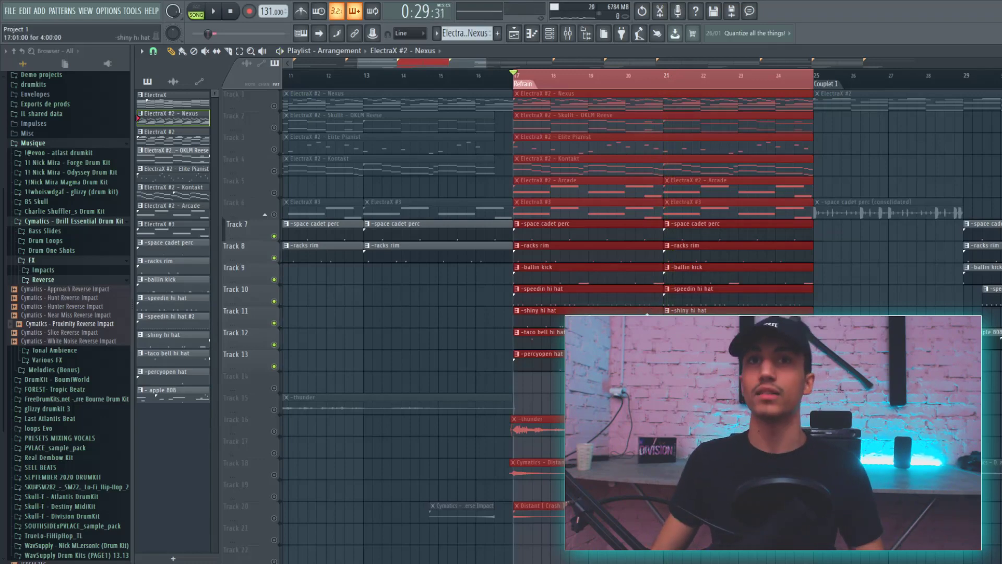
- Solo the speedin hi hat on Track 10, add the hi-hats on Tracks 11 and 12, and play them in the Refrain
scroll(536, 326, up, 3)
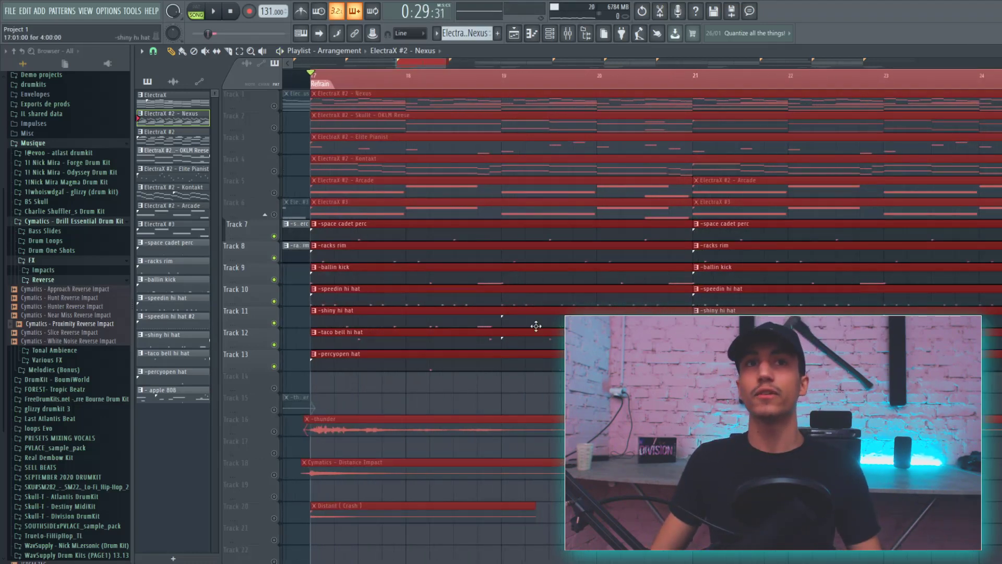
right_click(274, 302)
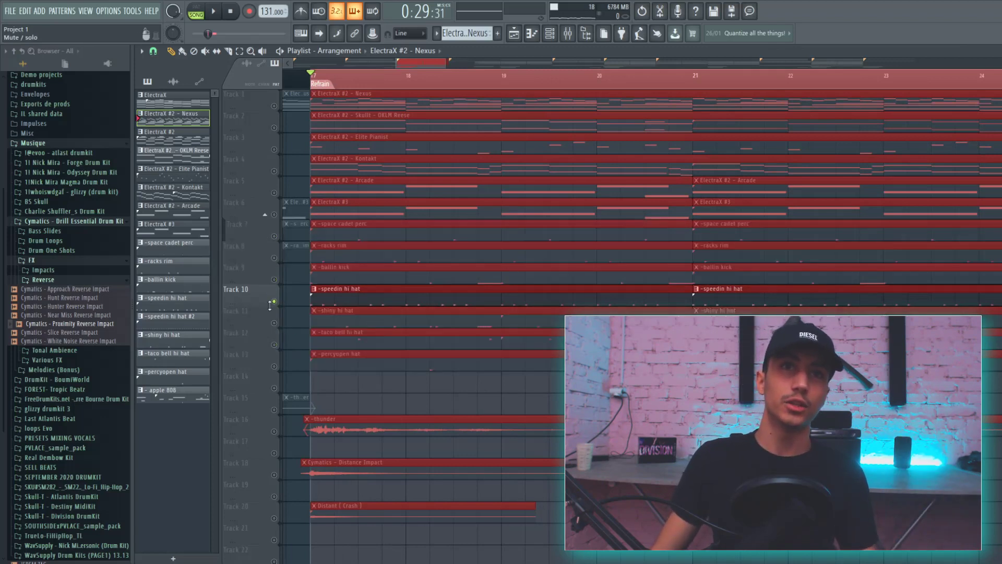
click(274, 323)
click(274, 344)
key(space)
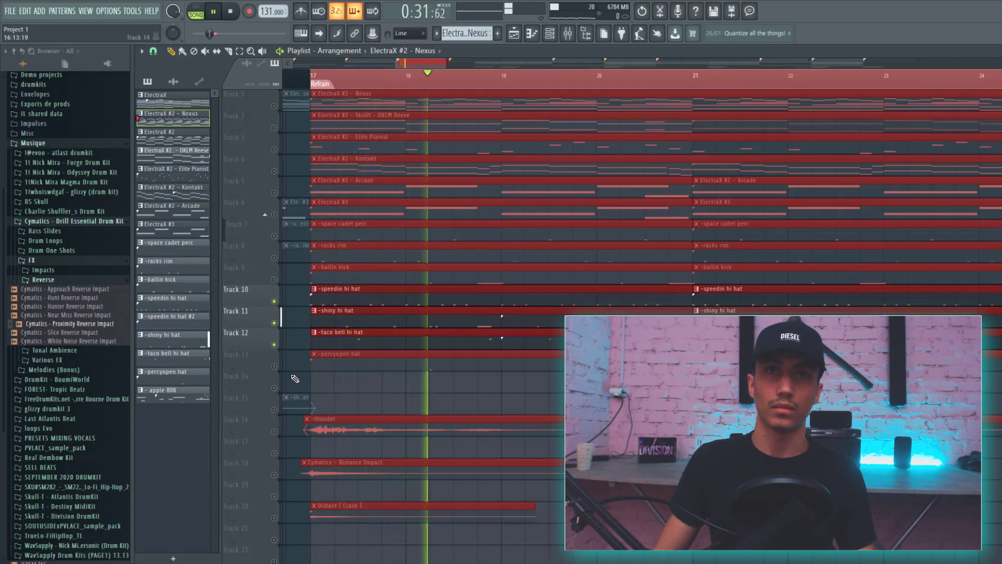
key(space)
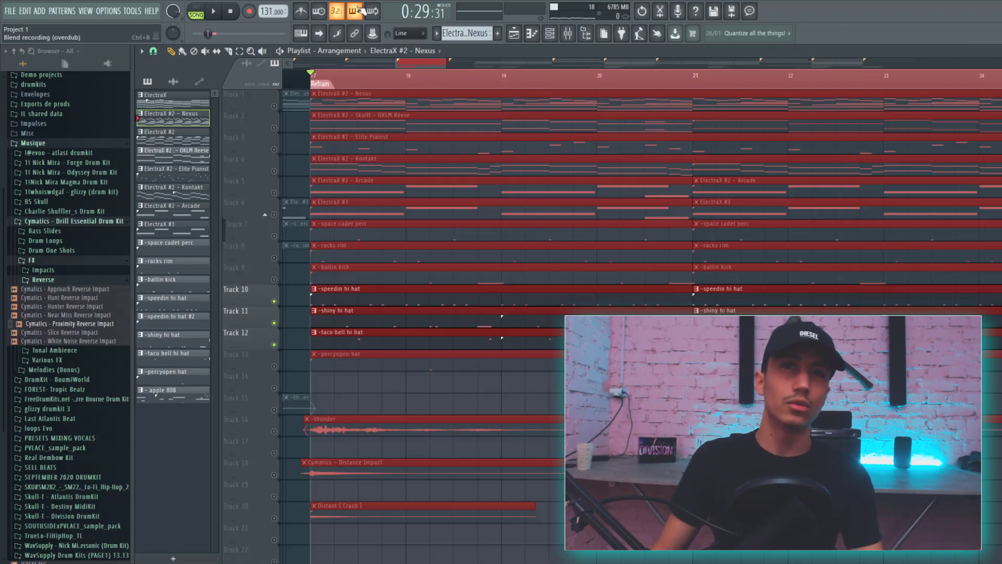
key(space)
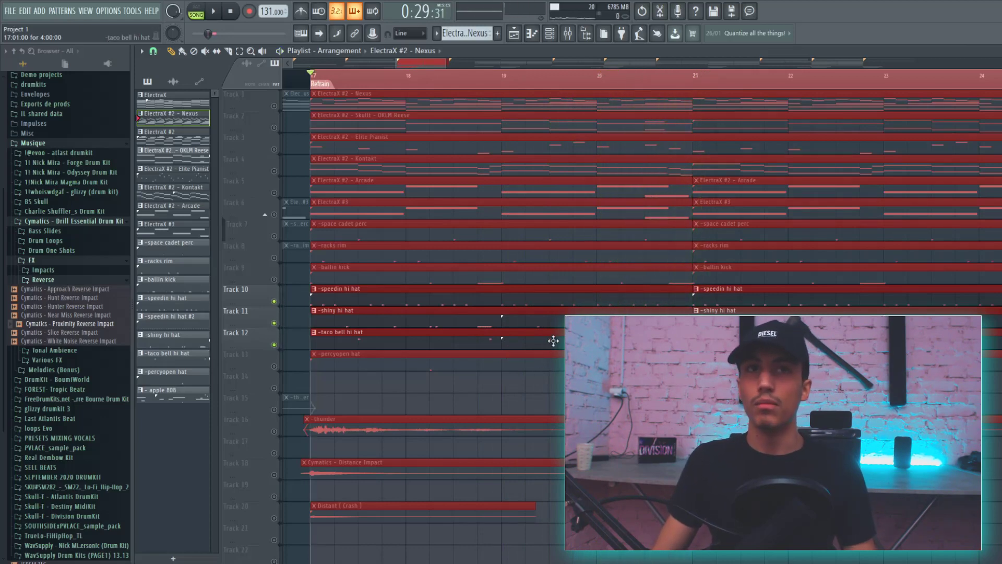
- Unmute Tracks 7, 8, 9 and 13 and play the full Refrain percussion
scroll(554, 342, down, 3)
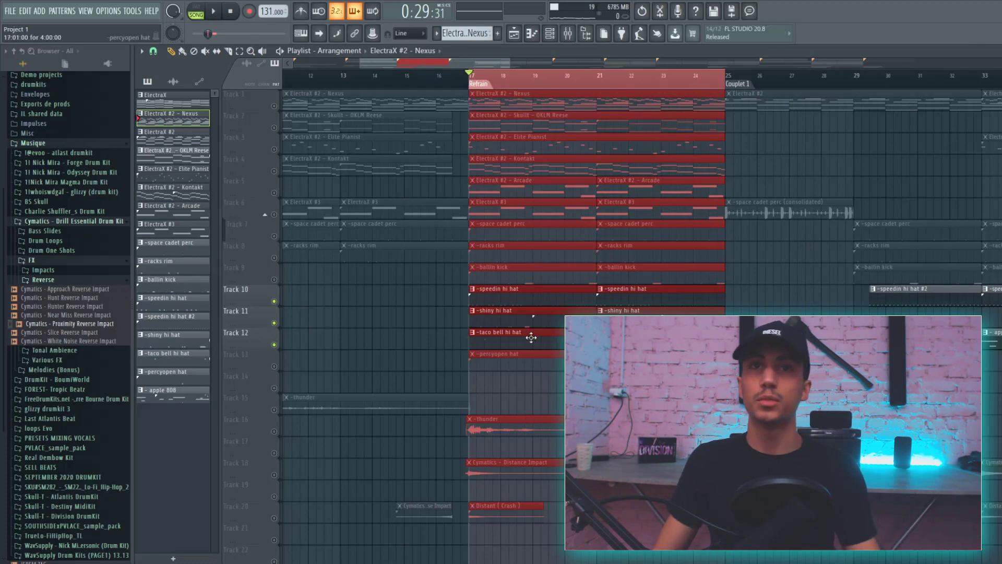
scroll(491, 355, up, 2)
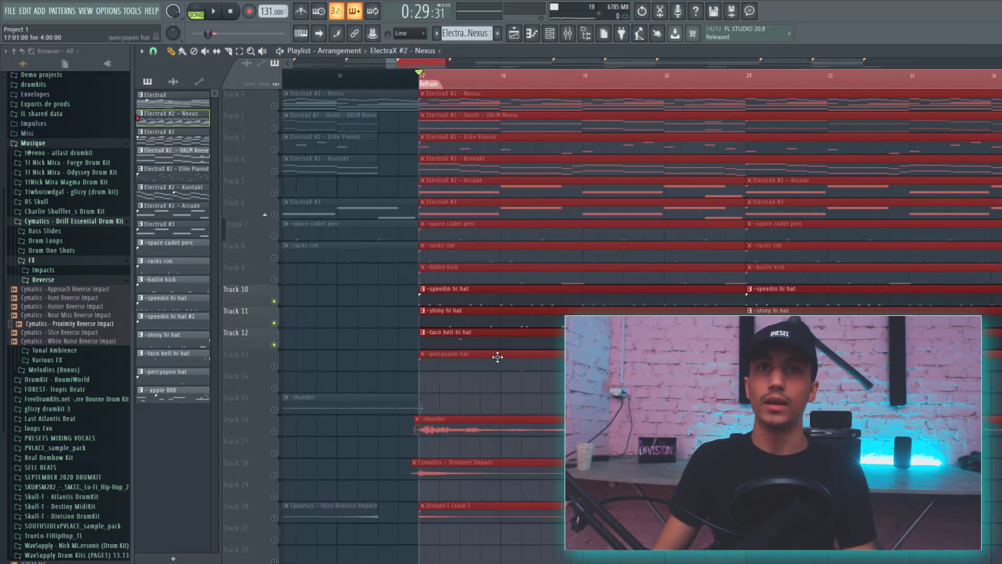
scroll(511, 344, up, 1)
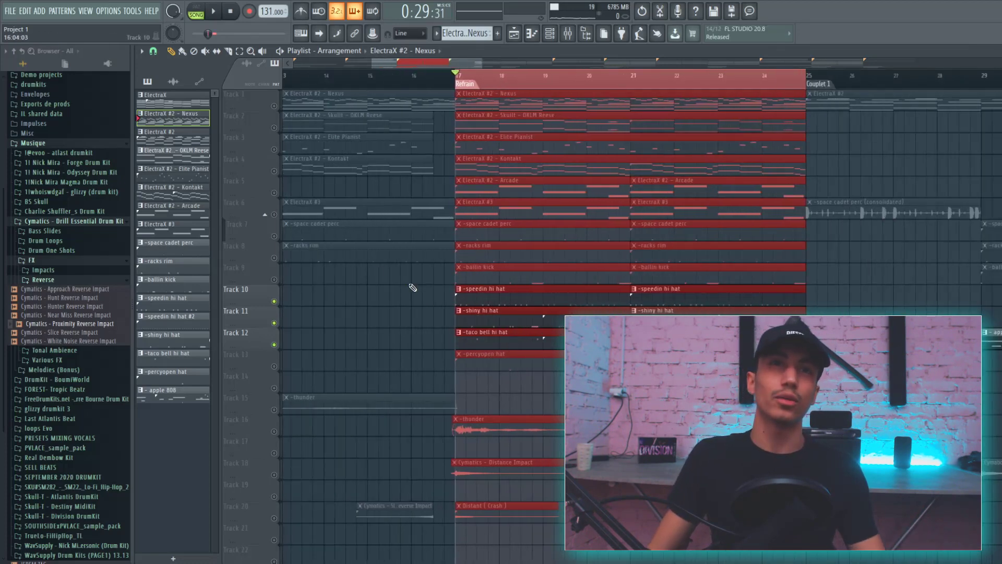
click(274, 279)
click(274, 258)
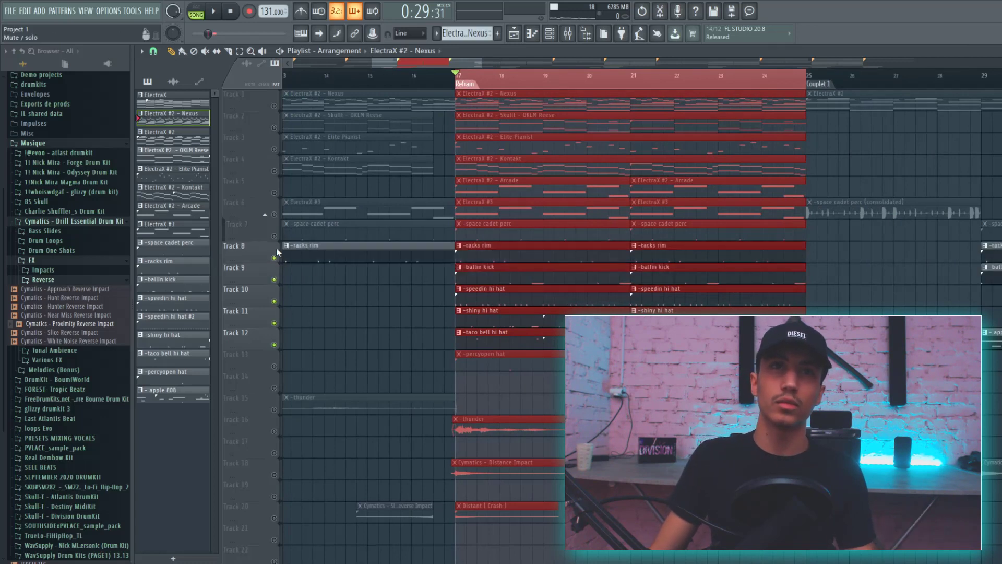
click(274, 236)
click(274, 366)
key(space)
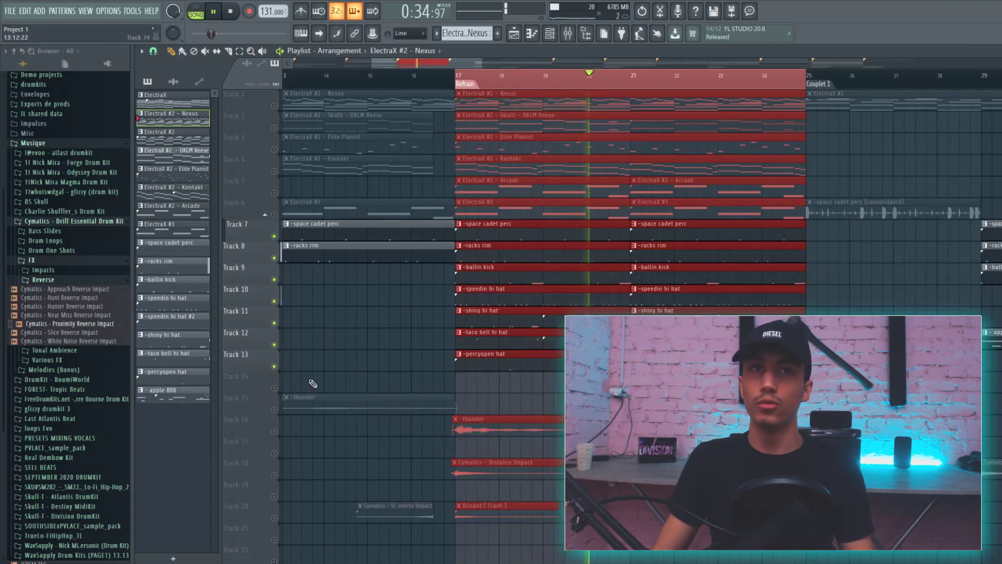
- Mute the drum tracks and the Nexus melody, and play the Elite Pianist part on Track 3 alone
drag(276, 367, 273, 320)
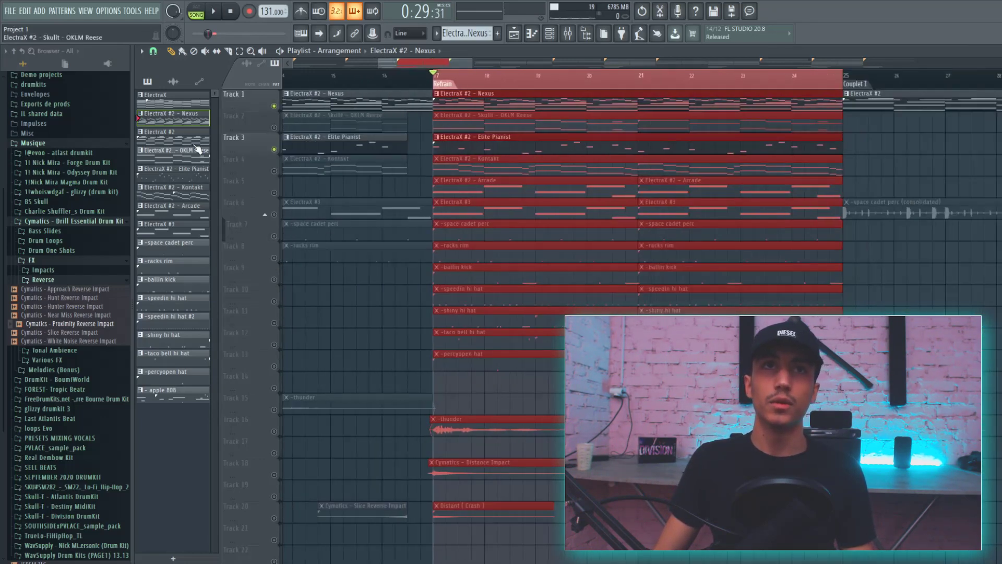
click(275, 107)
key(space)
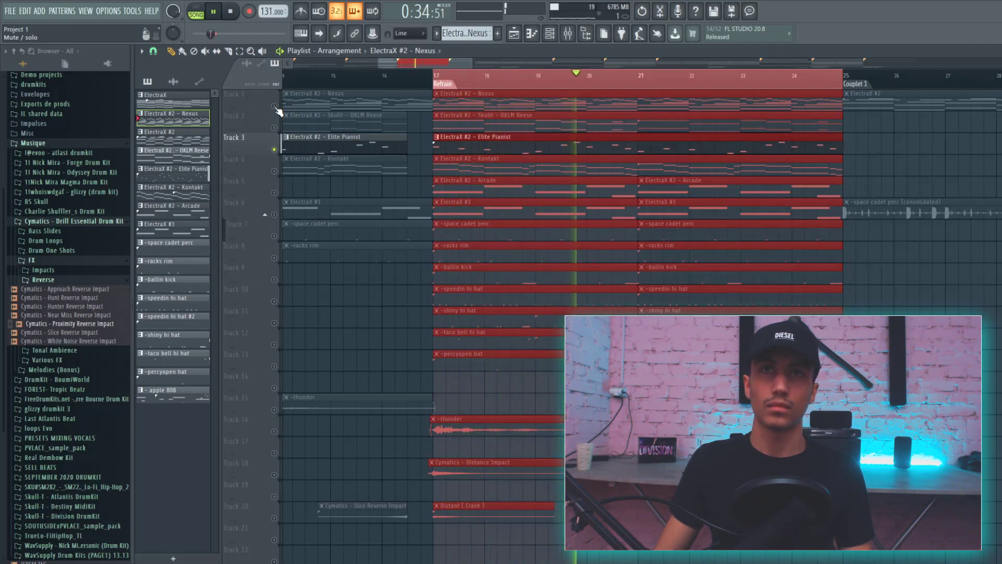
- Unmute Nexus on Track 1 to hear it with Elite Pianist in the Refrain, and stop playback
click(275, 106)
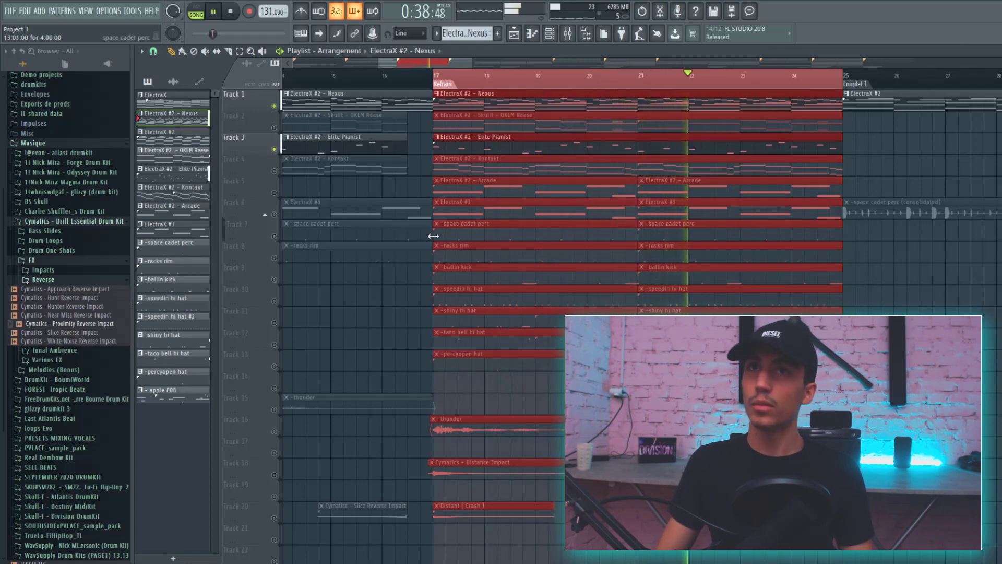
scroll(661, 274, down, 2)
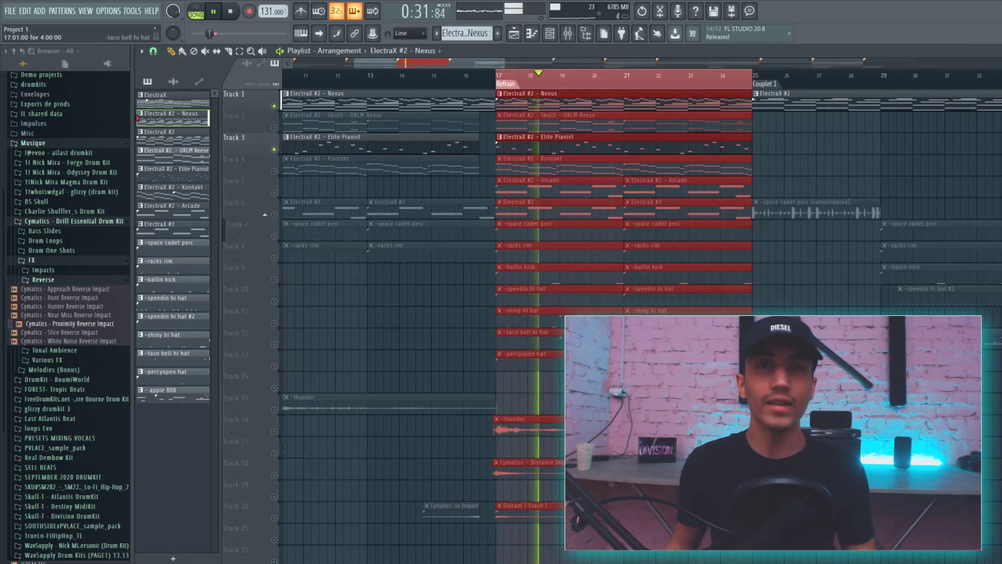
key(space)
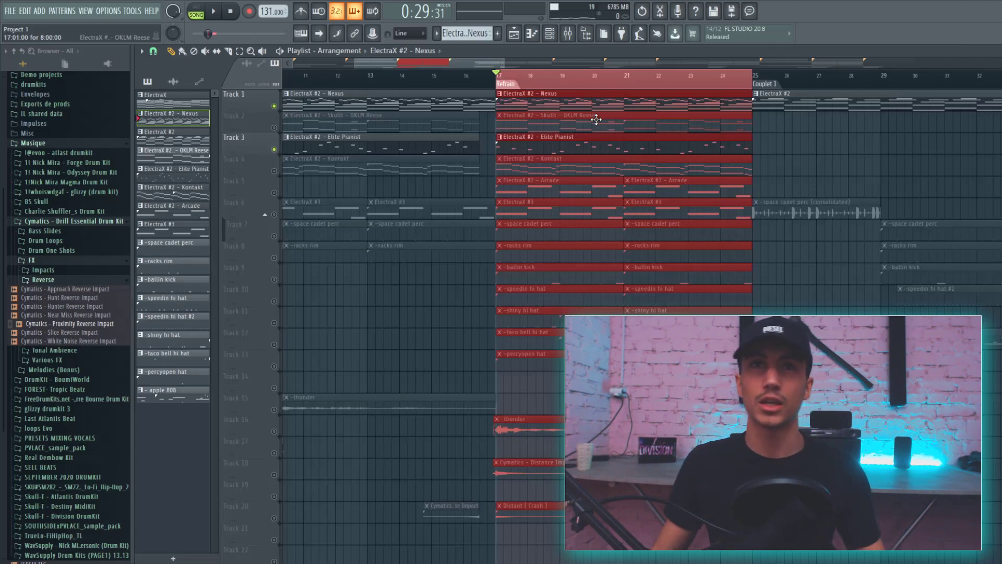
- Unmute the Skullt - OKLM Reese on Track 2, play it with Nexus and Elite Pianist, and stop
click(274, 128)
key(space)
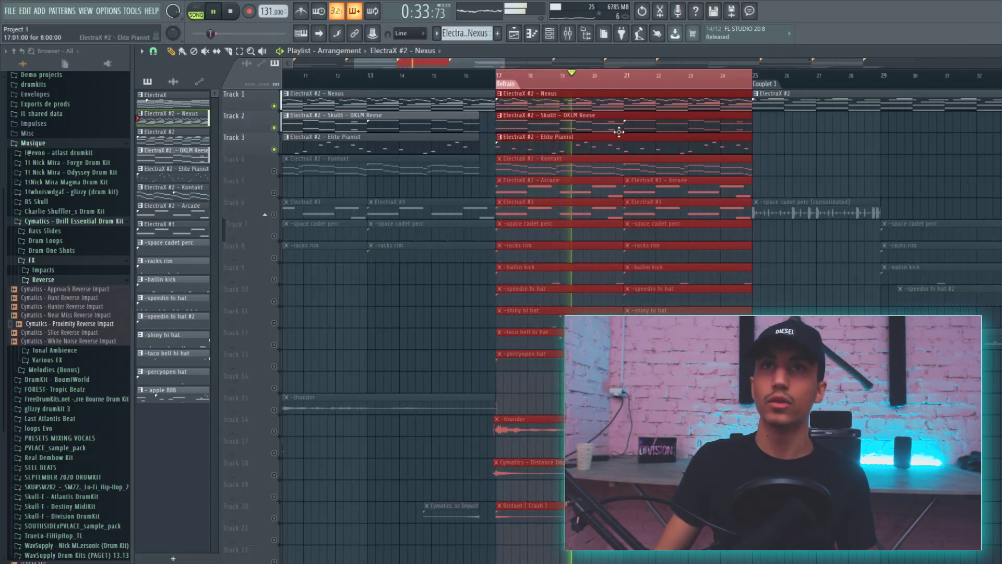
key(space)
- Open the Nexus pattern in the piano roll and select its low G3 and D3 notes in bars 1 to 4
double_click(593, 104)
scroll(548, 288, down, 3)
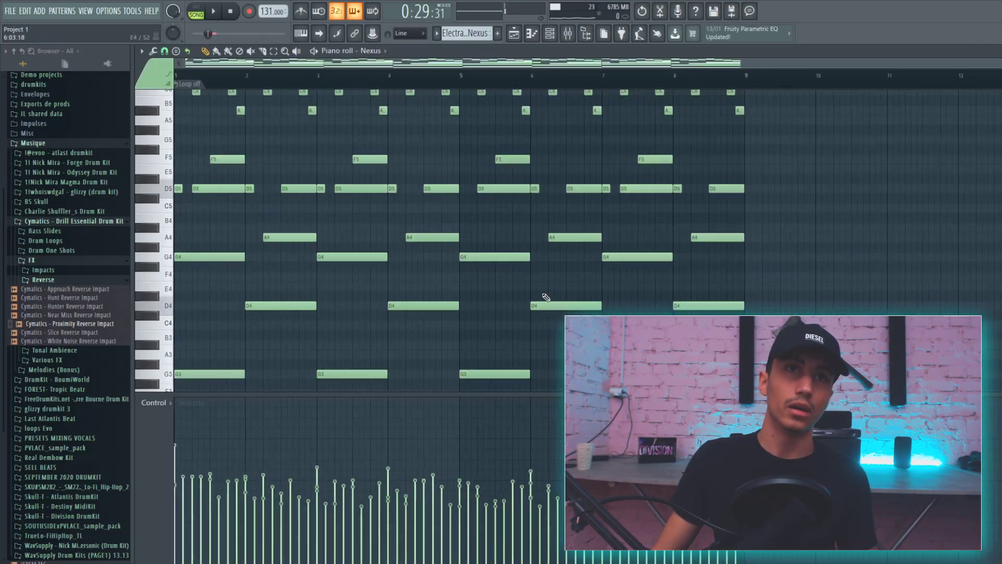
drag(463, 280, 324, 351)
scroll(465, 242, down, 3)
drag(456, 260, 240, 329)
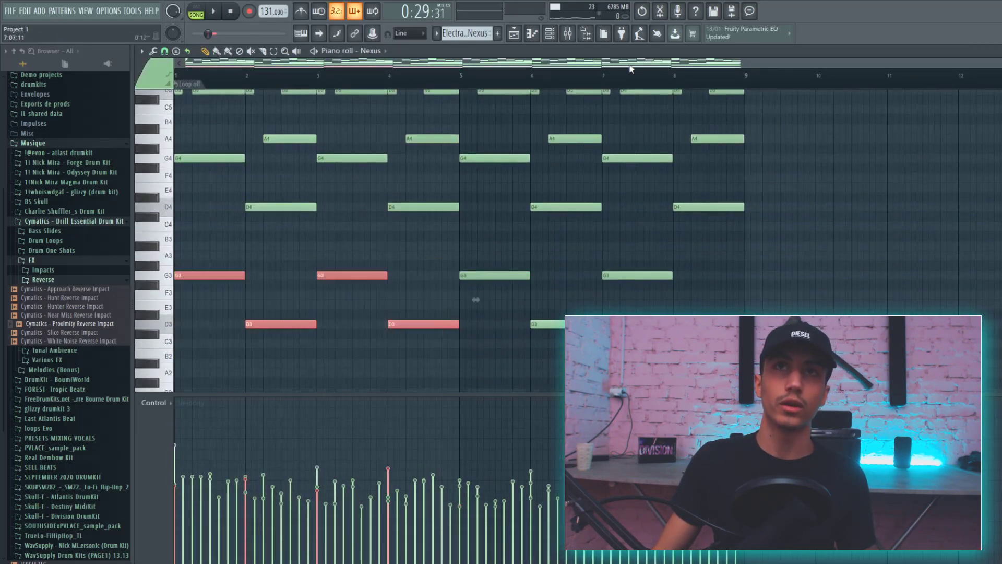
- Return to the playlist, unmute the Kontakt part on Track 4, play the Refrain with it, and stop
click(530, 34)
click(275, 171)
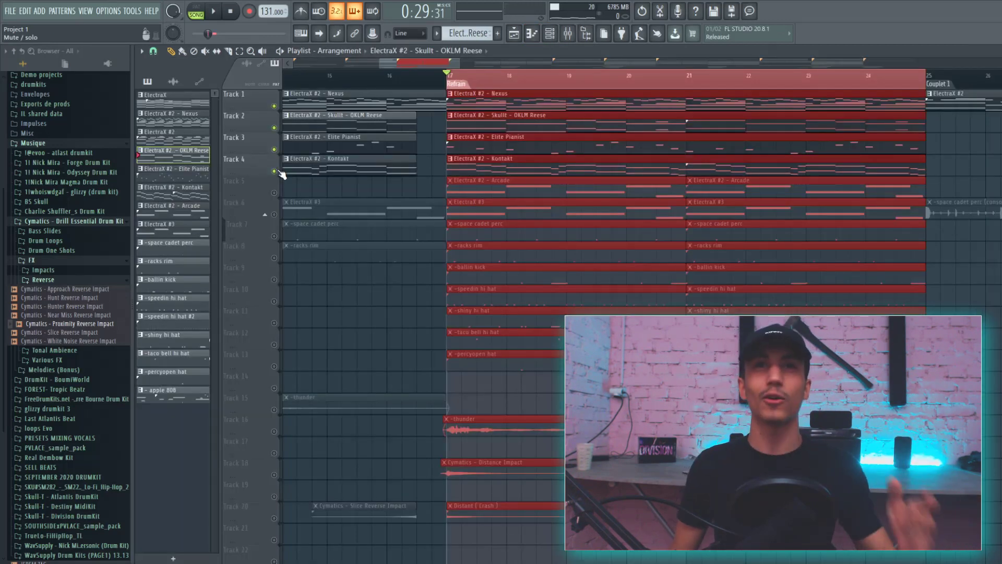
key(space)
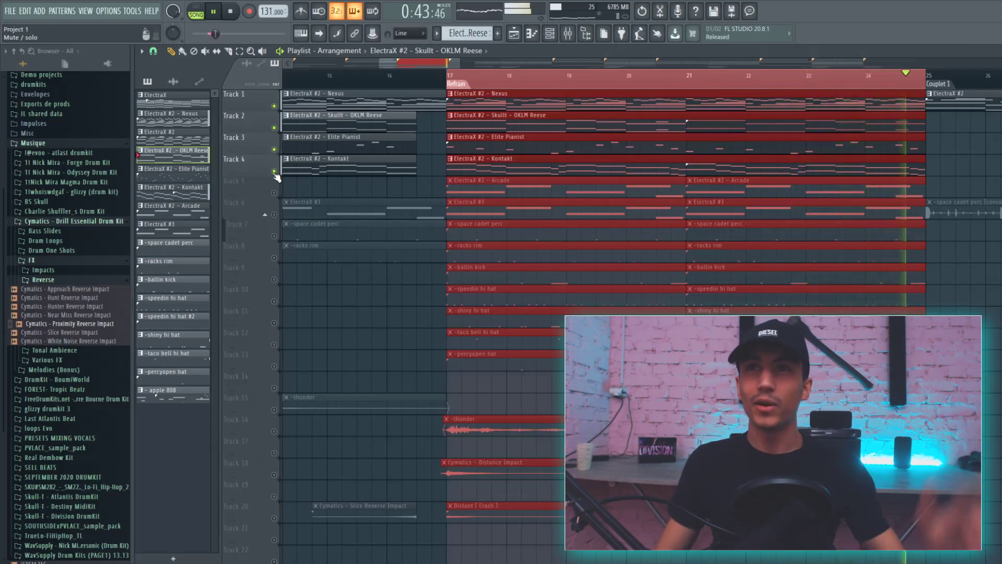
key(space)
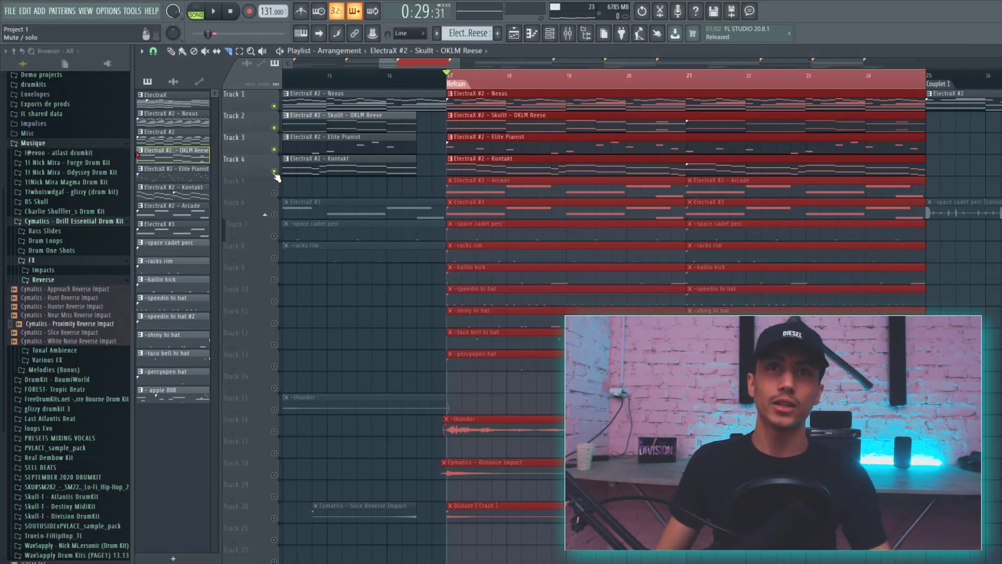
- Unmute Arcade on Track 5 and ElectraX #3 on Track 6, and play the complete Refrain melody
click(274, 193)
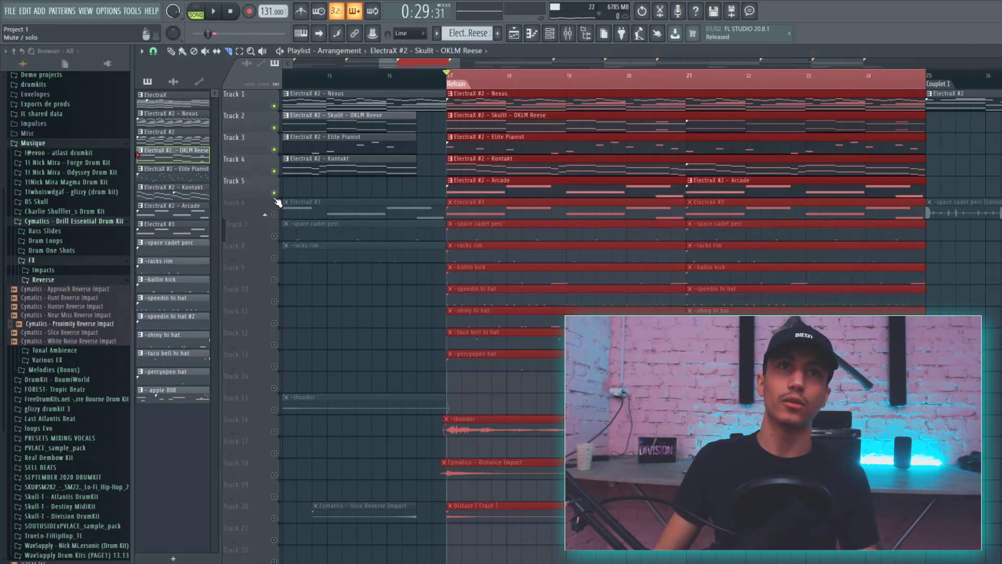
click(274, 215)
key(space)
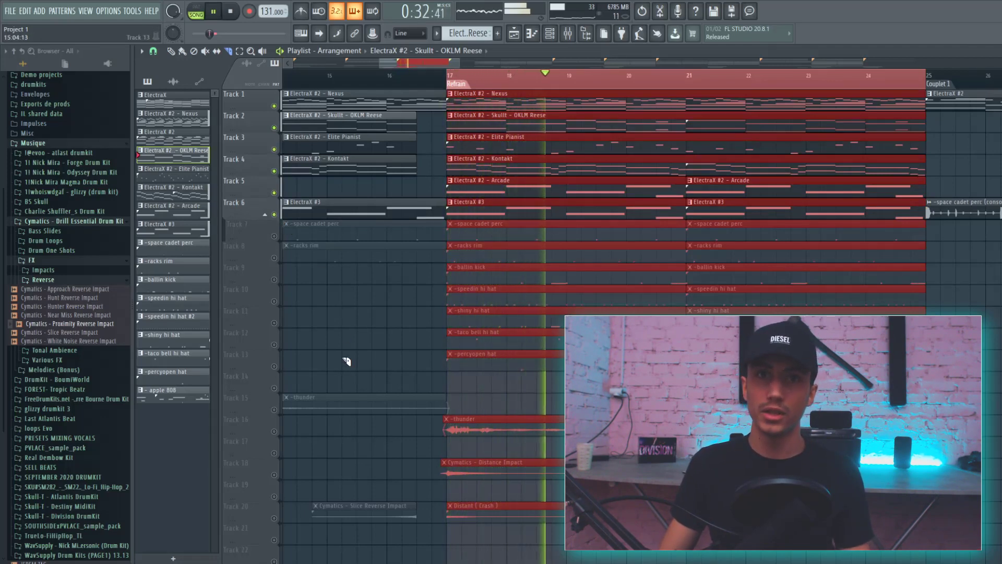
scroll(351, 415, down, 2)
scroll(365, 417, up, 2)
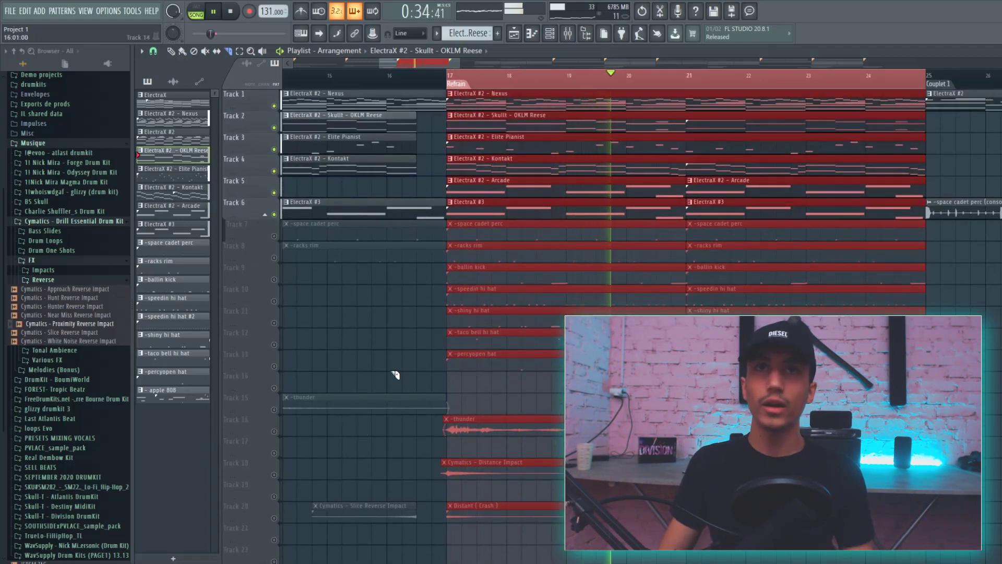
scroll(402, 336, down, 2)
scroll(382, 355, down, 2)
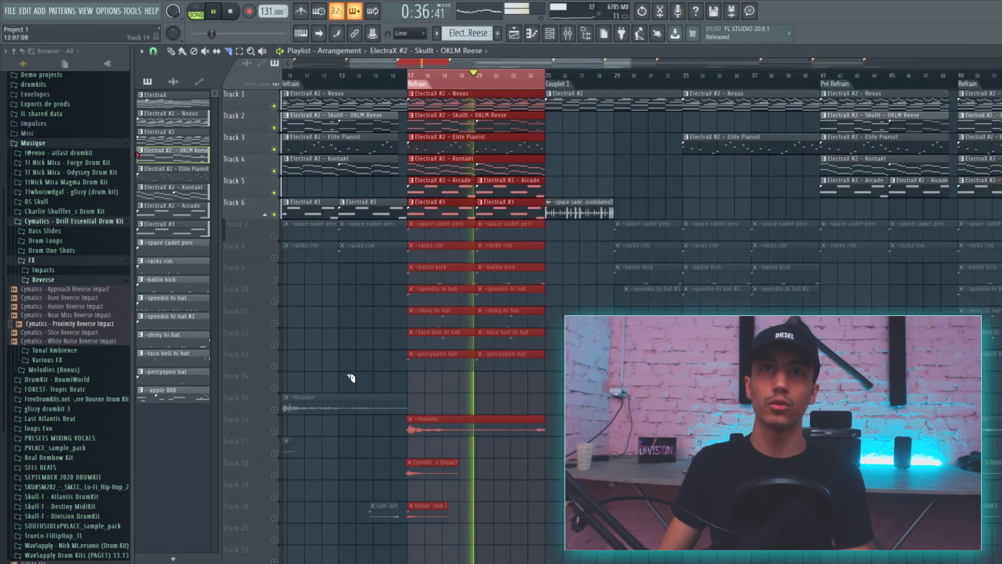
scroll(341, 367, up, 3)
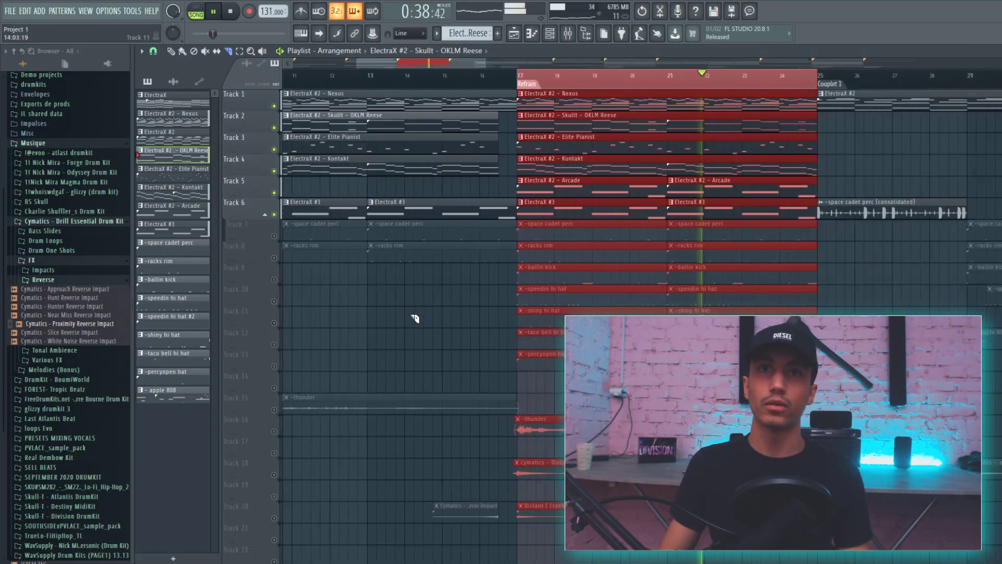
- Unmute all remaining percussion and effects tracks, play the full Refrain, and stop it
scroll(375, 305, down, 1)
click(274, 236)
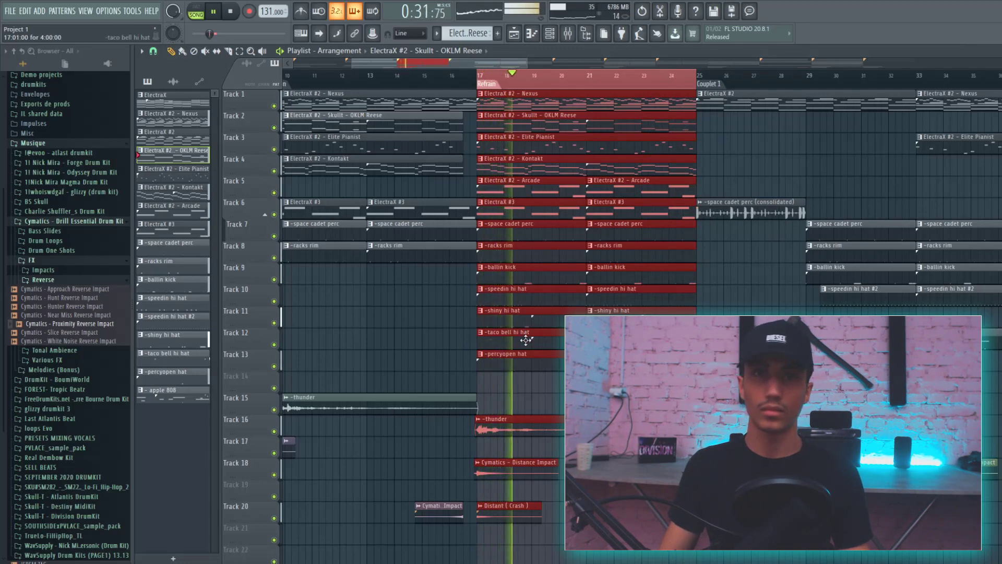
key(space)
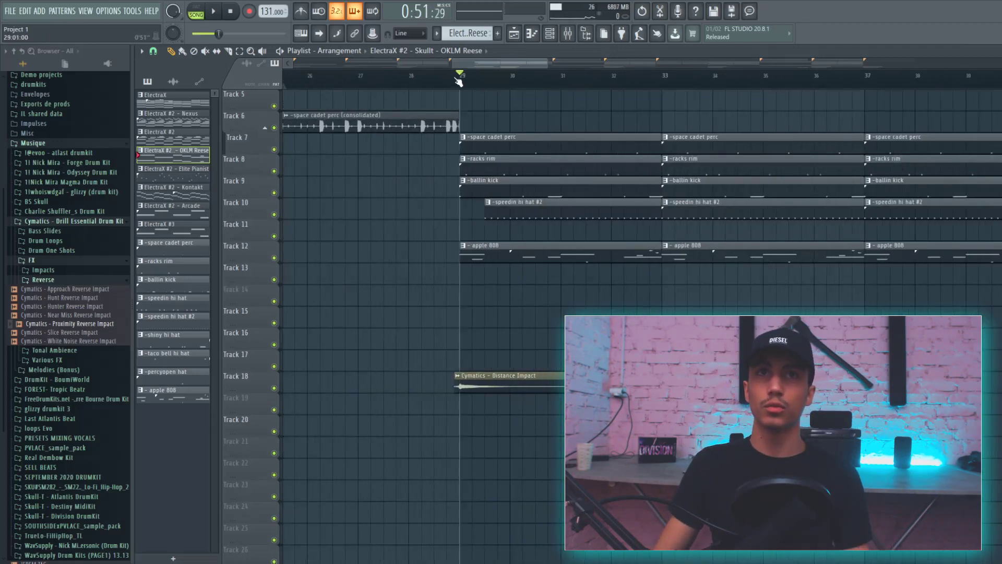
- Play the start of Couplet 1 briefly, and select the section from bar 25 to bar 29
drag(458, 81, 691, 122)
scroll(557, 224, up, 4)
key(space)
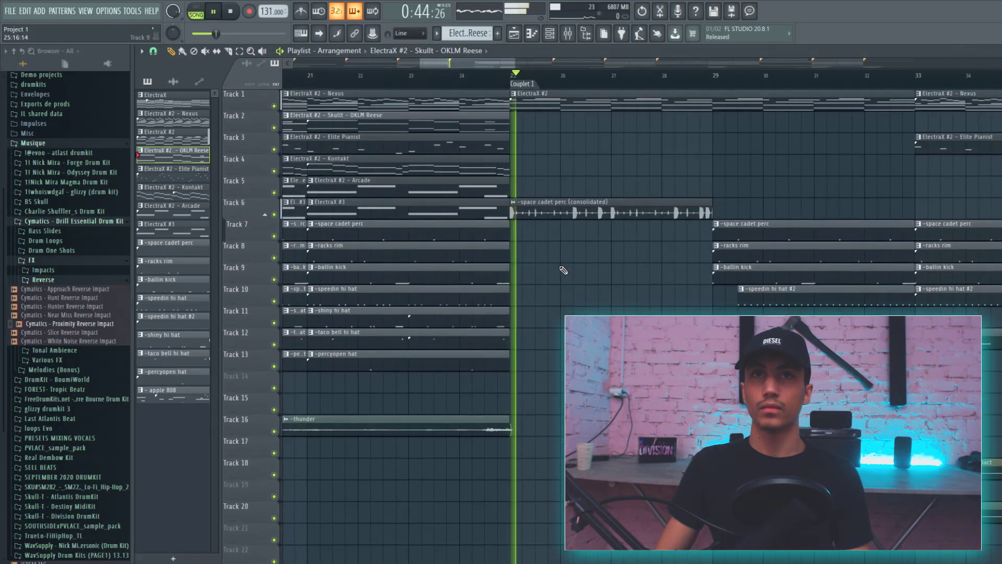
key(space)
drag(512, 79, 708, 76)
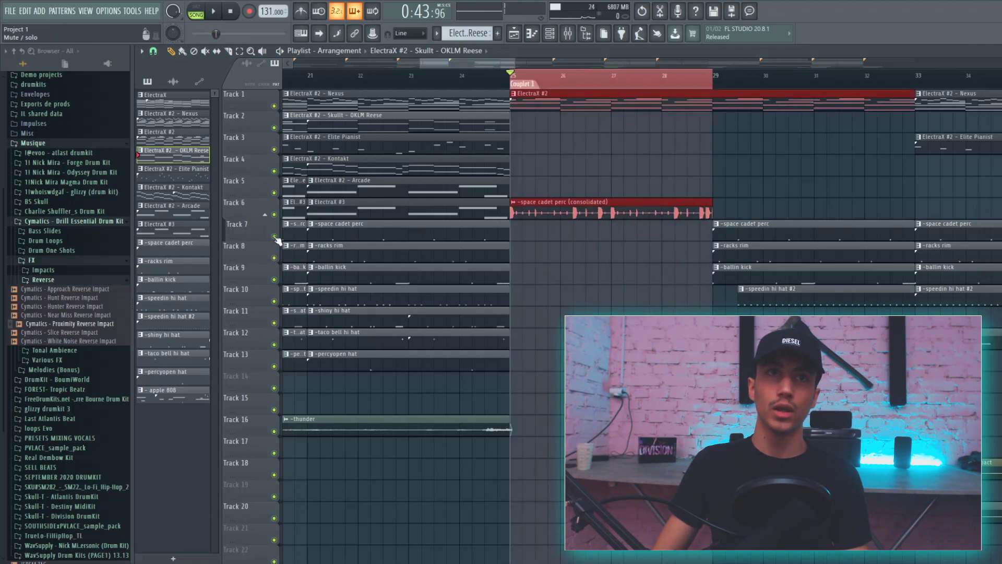
- Solo Track 6, play the consolidated space cadet perc of Couplet 1 on its own, and stop playback
ctrl+click(274, 214)
key(space)
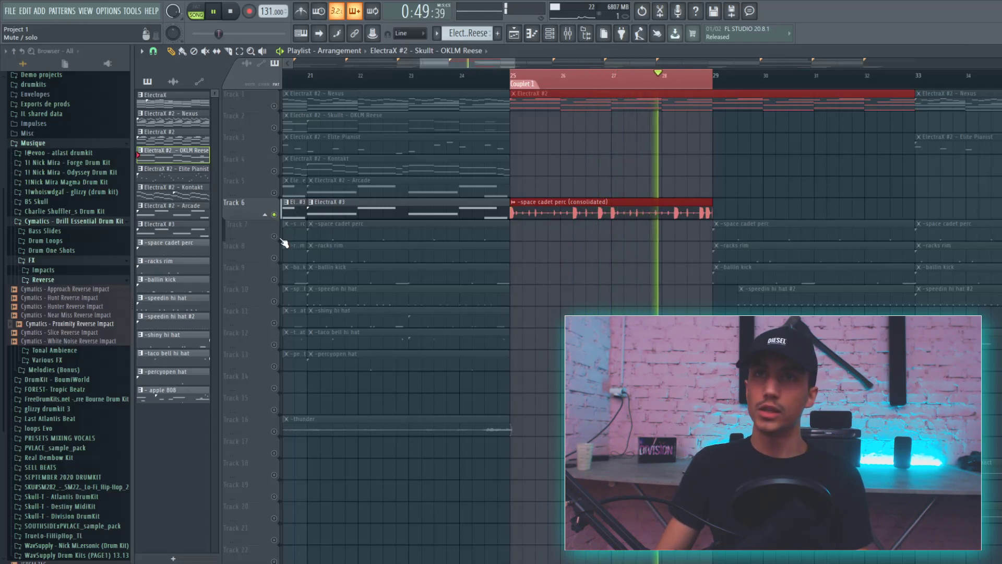
key(space)
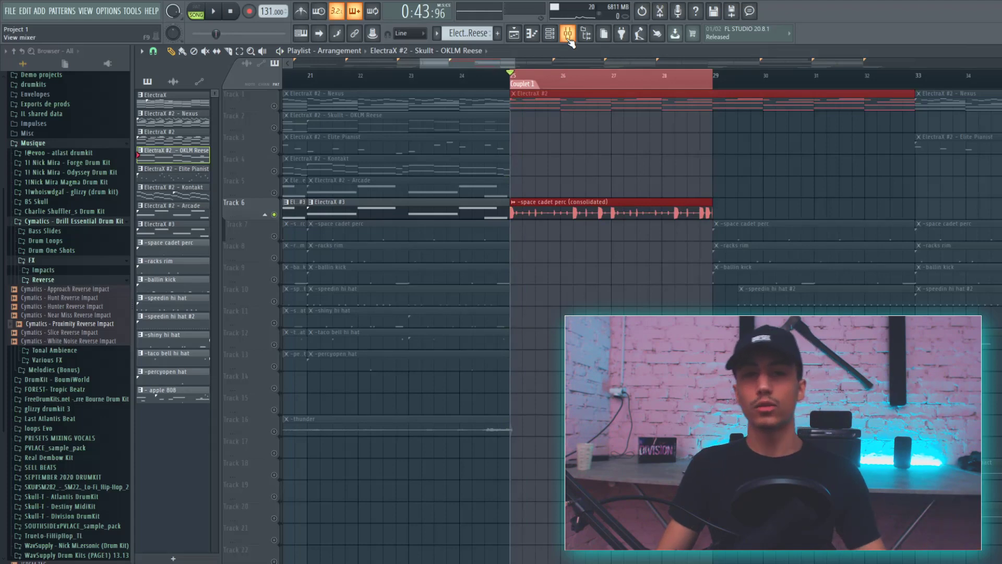
- Select the Outro section of the playlist from bar 89 to bar 97
scroll(727, 239, down, 5)
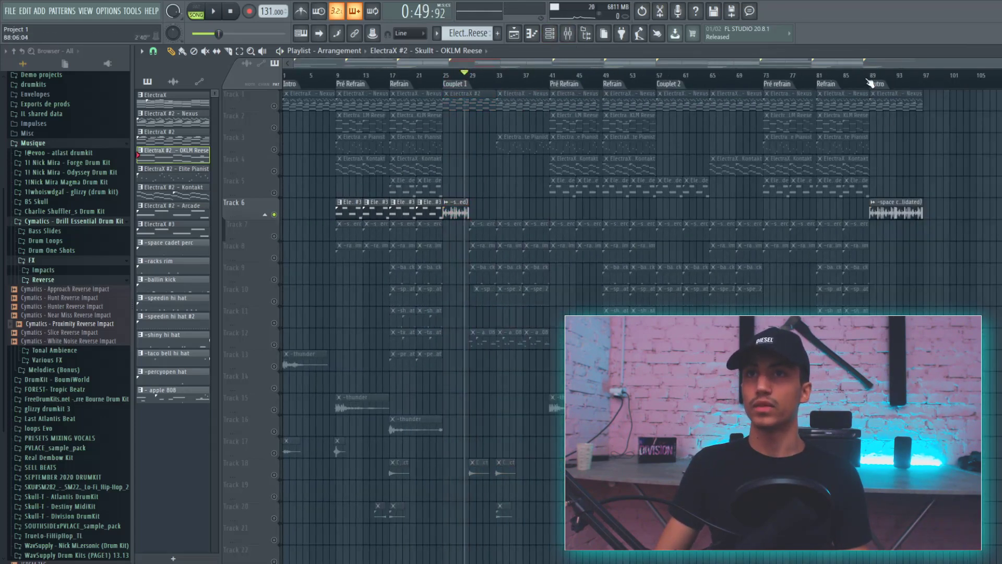
scroll(868, 84, up, 4)
drag(676, 80, 892, 79)
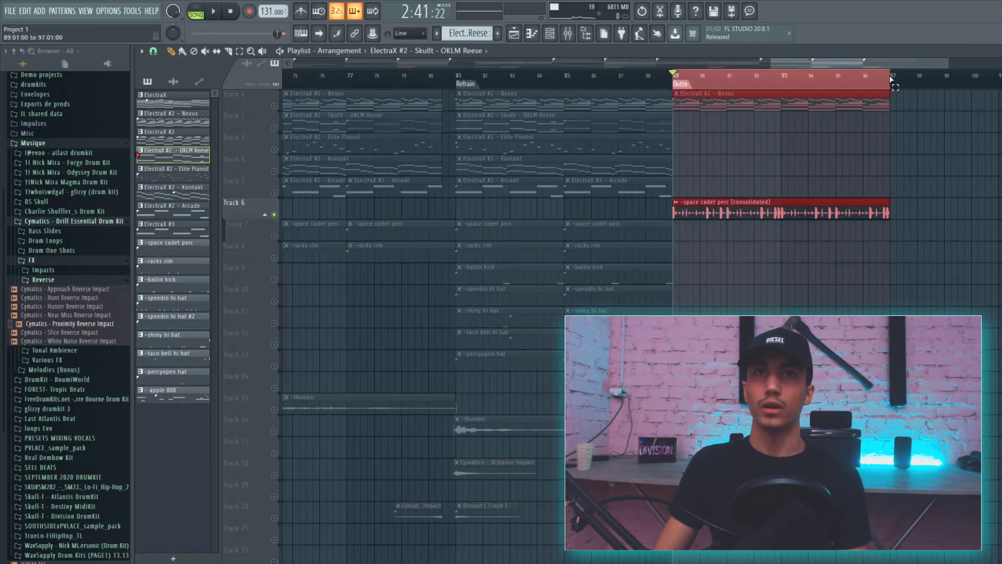
- Unsolo Track 6, delete the Outro's consolidated percussion, and fill the Outro with two copies of the Refrain's drum patterns, all selected
right_click(274, 215)
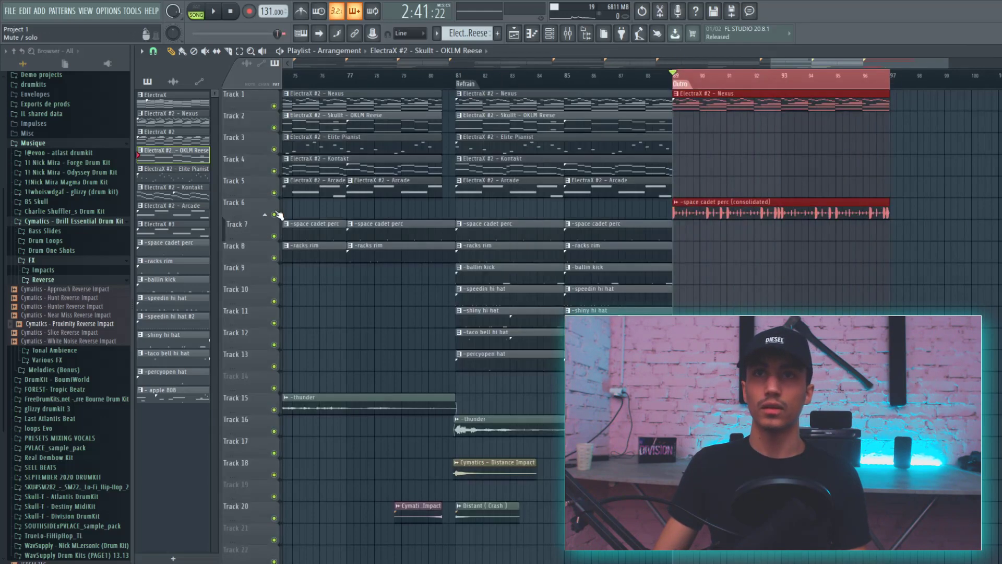
right_click(804, 217)
drag(756, 200, 571, 314)
drag(605, 230, 817, 235)
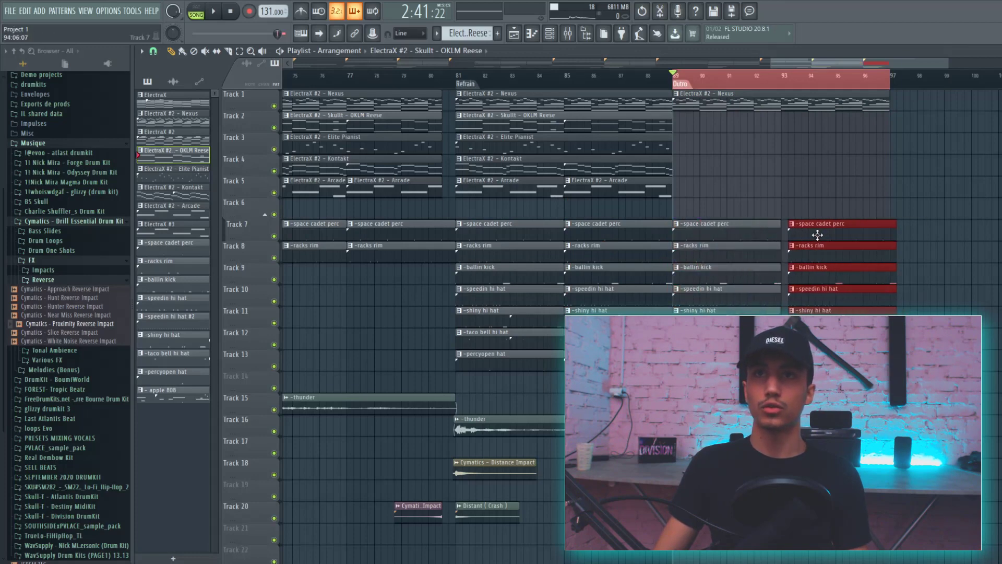
drag(941, 176, 721, 317)
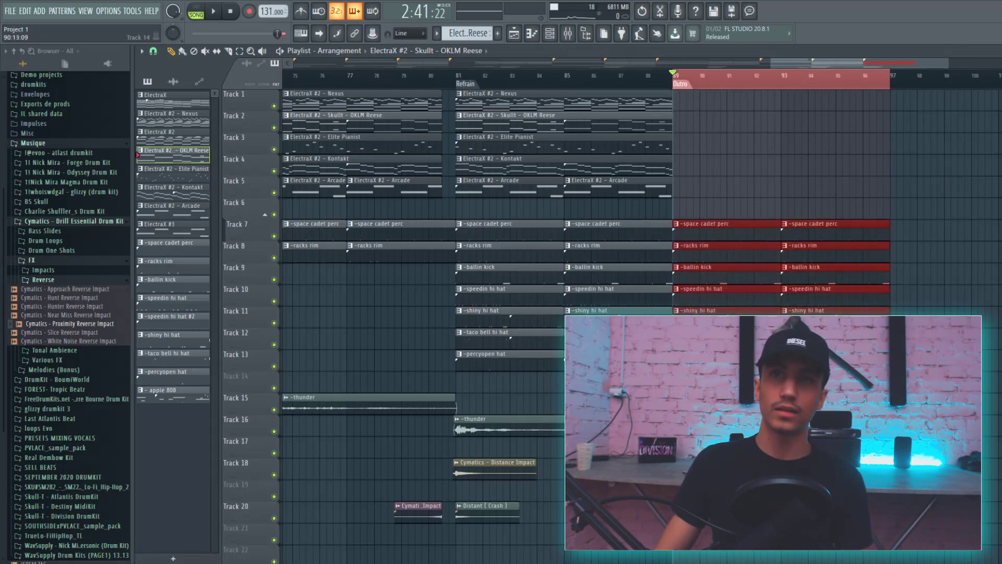
- Consolidate the selected Outro drum patterns into a 16-bit stereo WAV with the Cut remainder tail, and list the project's audio clips
key(ctrl+alt+c)
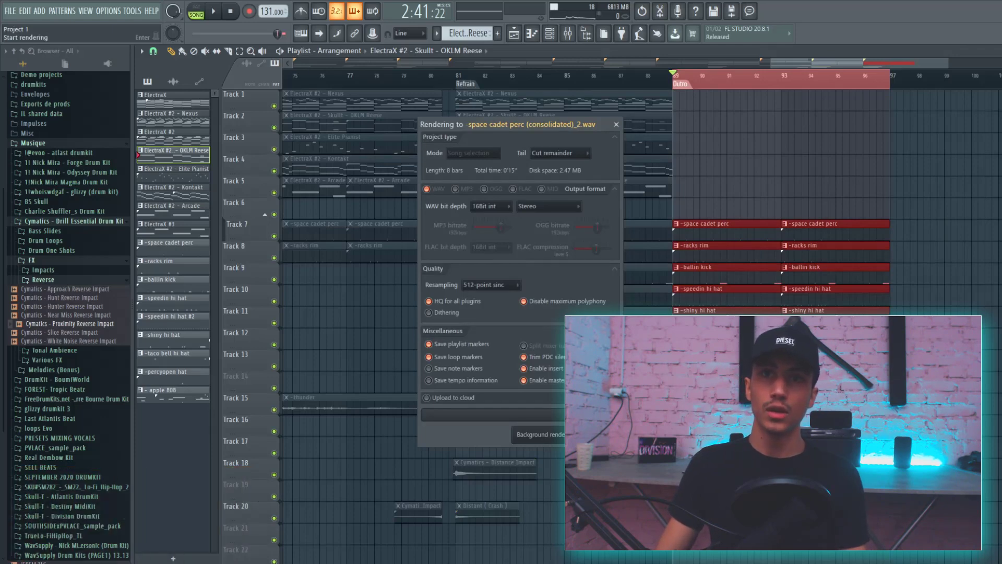
key(Return)
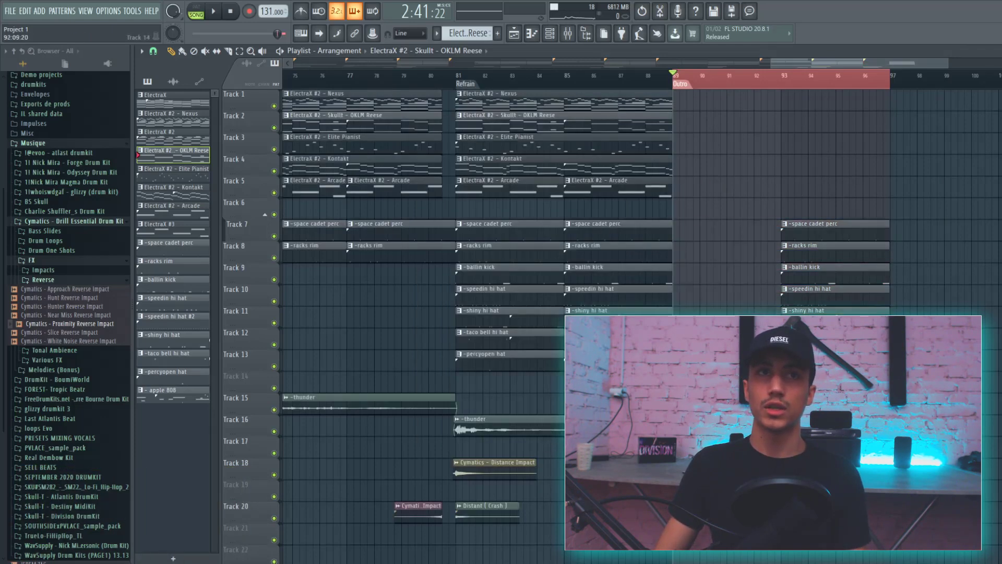
click(174, 82)
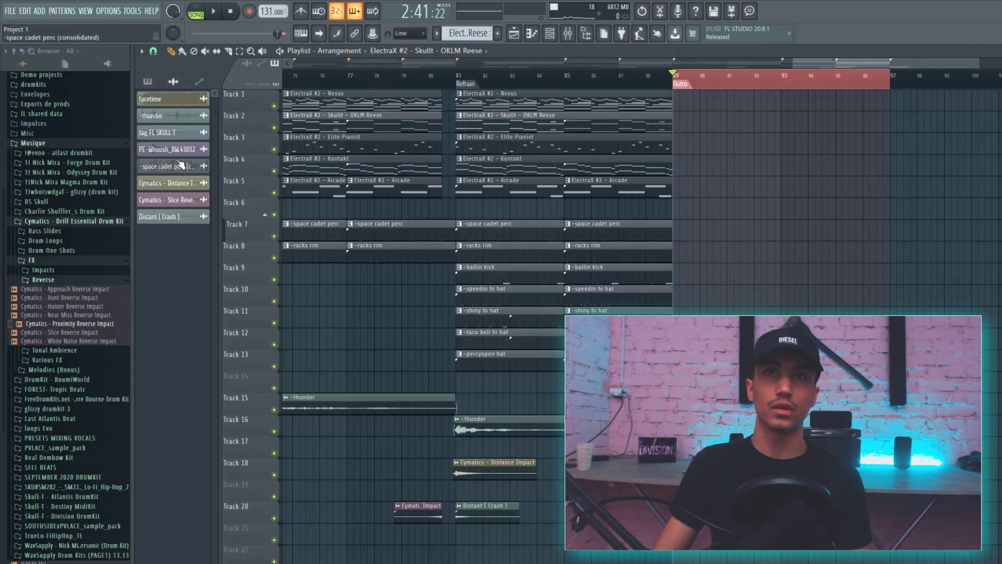
- Undo the drum consolidation and pattern copying in the Outro, back to the original consolidated percussion clip
key(ctrl+alt+z)
key(ctrl+alt+z)
key(ctrl+alt+z)
key(ctrl+alt+z)
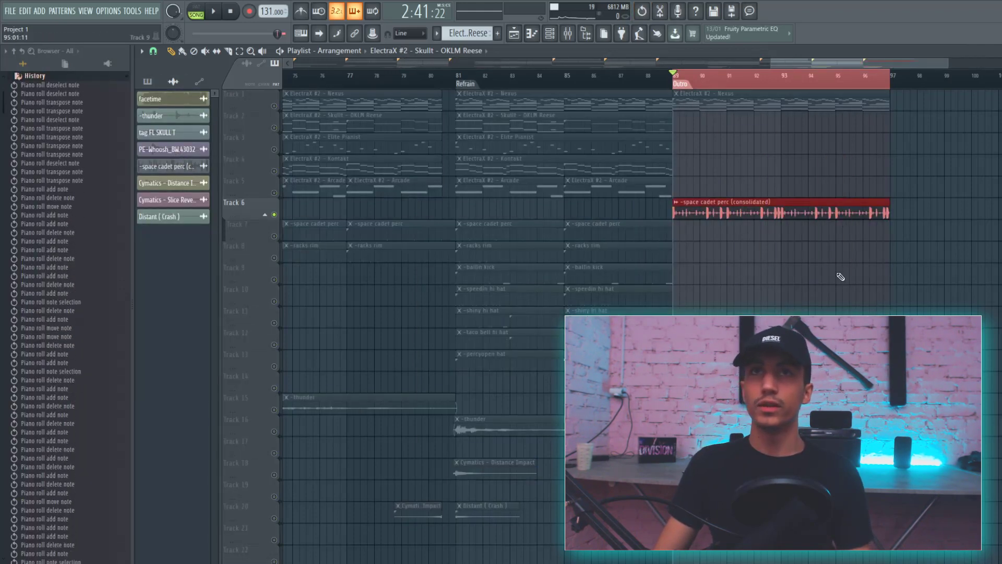
- Open Fruity Reeverb 2 on the consolidated space cadet perc's mixer insert, adjust its size, and play the Outro
scroll(840, 277, up, 3)
click(567, 34)
key(space)
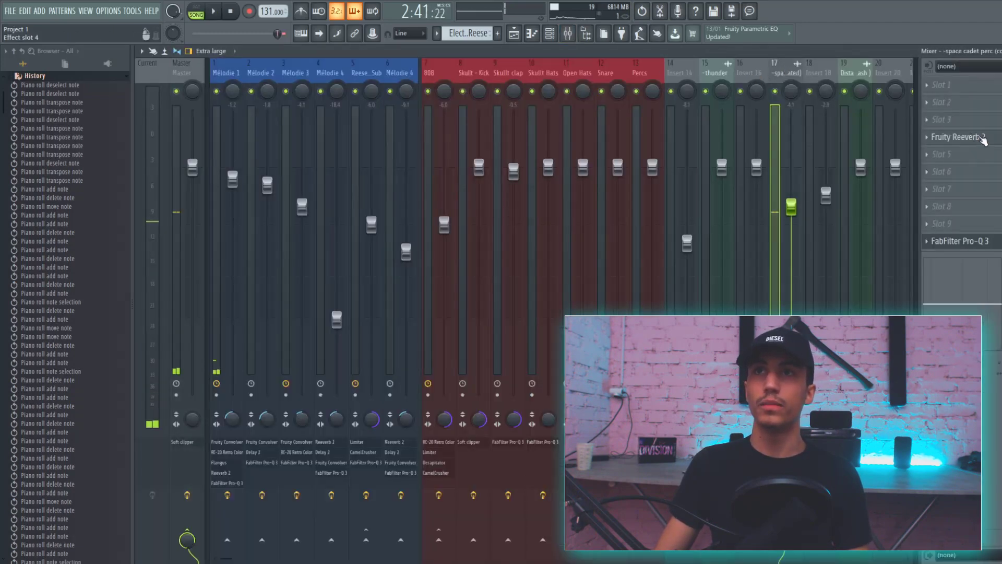
click(955, 137)
click(955, 137)
click(955, 136)
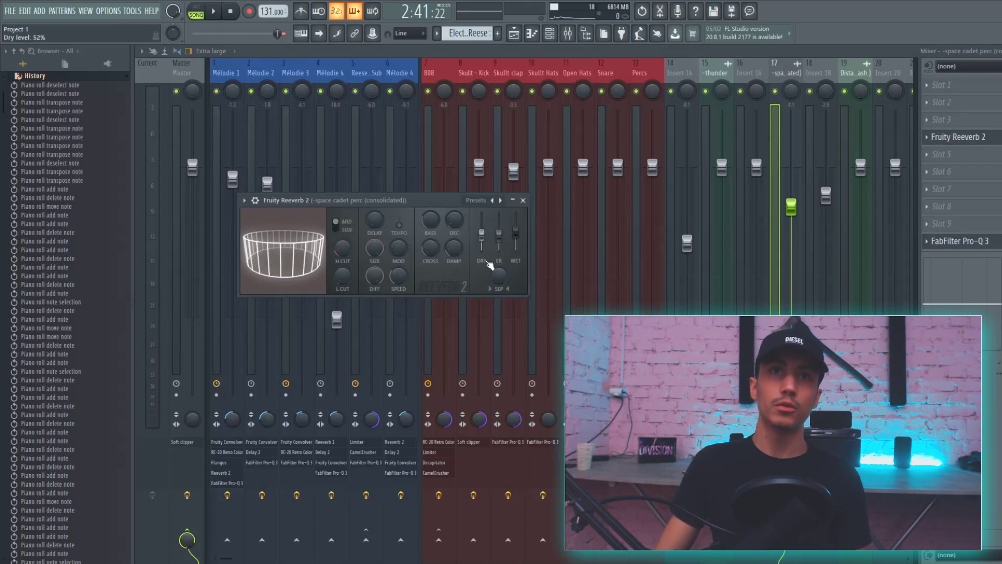
drag(375, 249, 374, 237)
key(space)
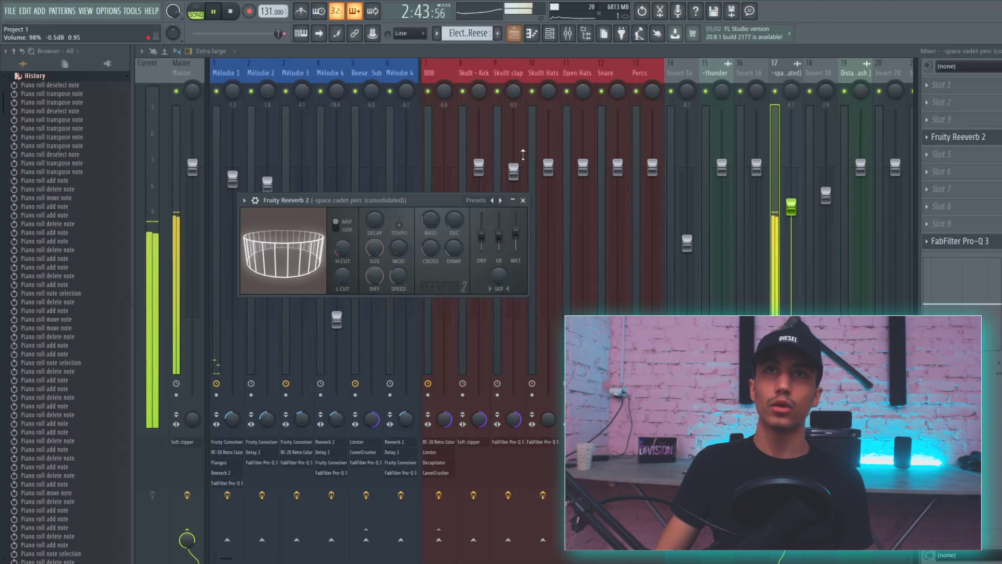
- Return to the playlist and unsolo Track 6 while the Outro plays
key(F5)
right_click(268, 206)
right_click(274, 214)
scroll(452, 249, down, 3)
scroll(452, 249, down, 2)
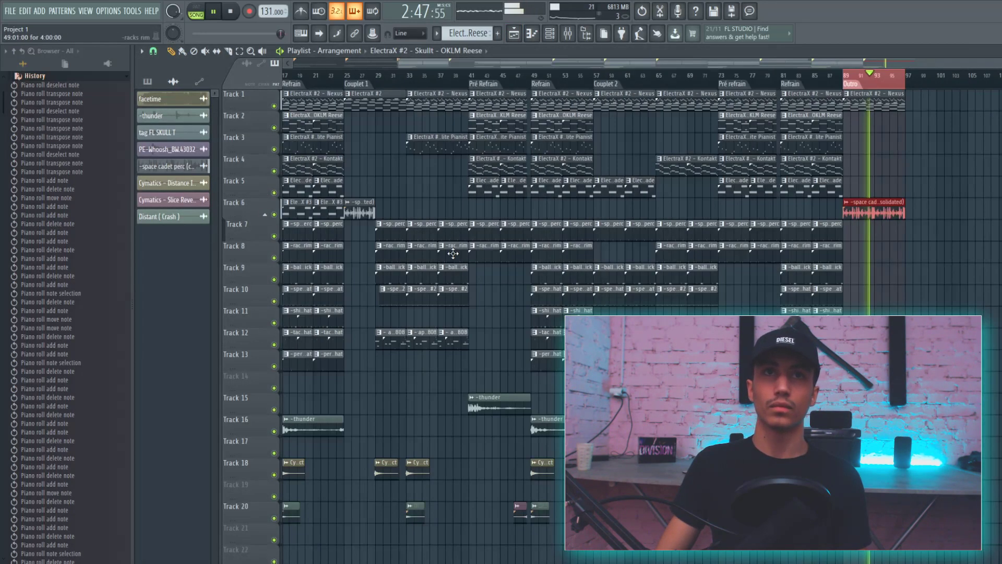
- Play Couplet 1 from bar 25 and select its drum and 808 clips between bars 29 and 33 on Tracks 7 to 12
click(346, 83)
scroll(375, 243, up, 6)
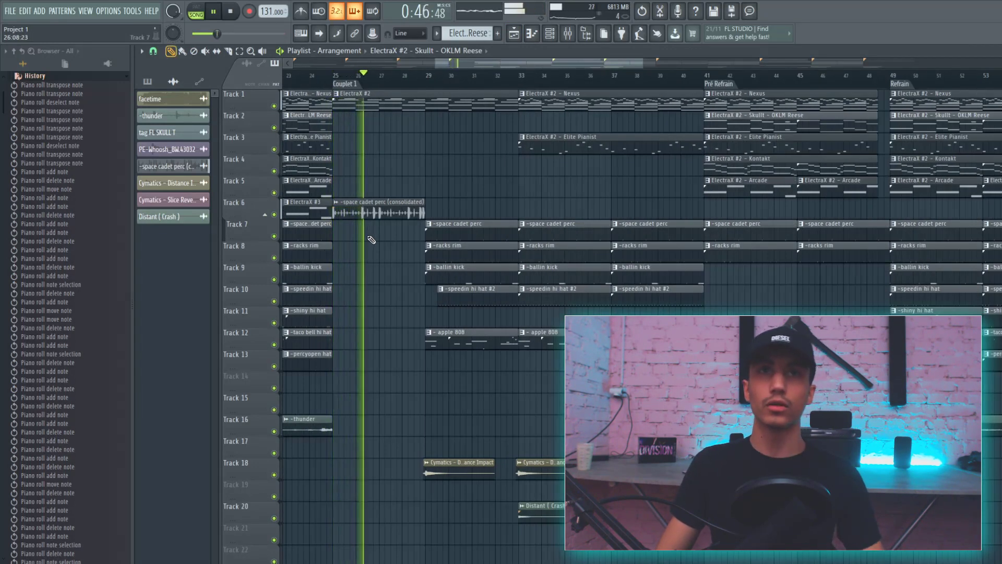
scroll(432, 277, up, 6)
drag(469, 180, 537, 347)
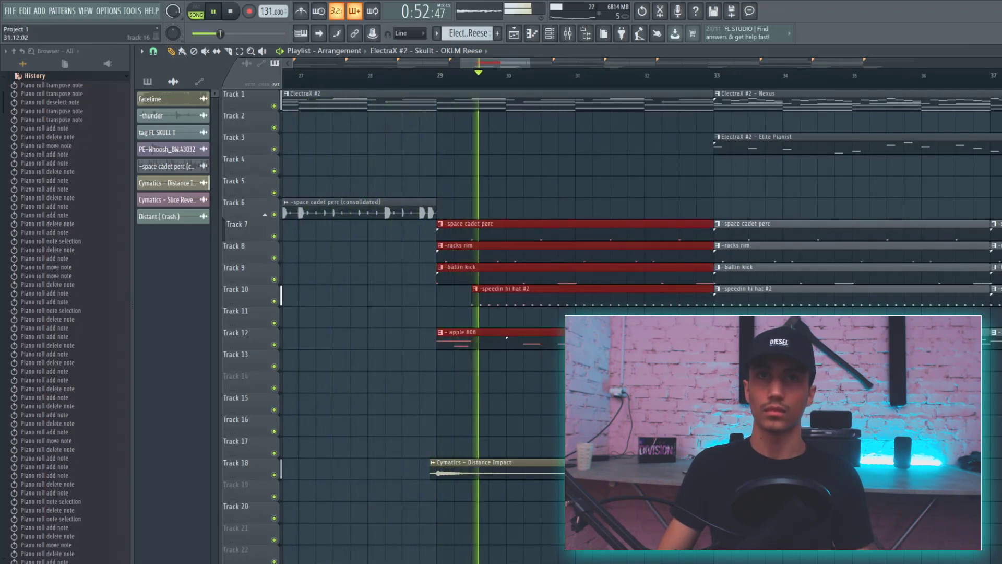
scroll(630, 365, down, 4)
scroll(678, 365, up, 4)
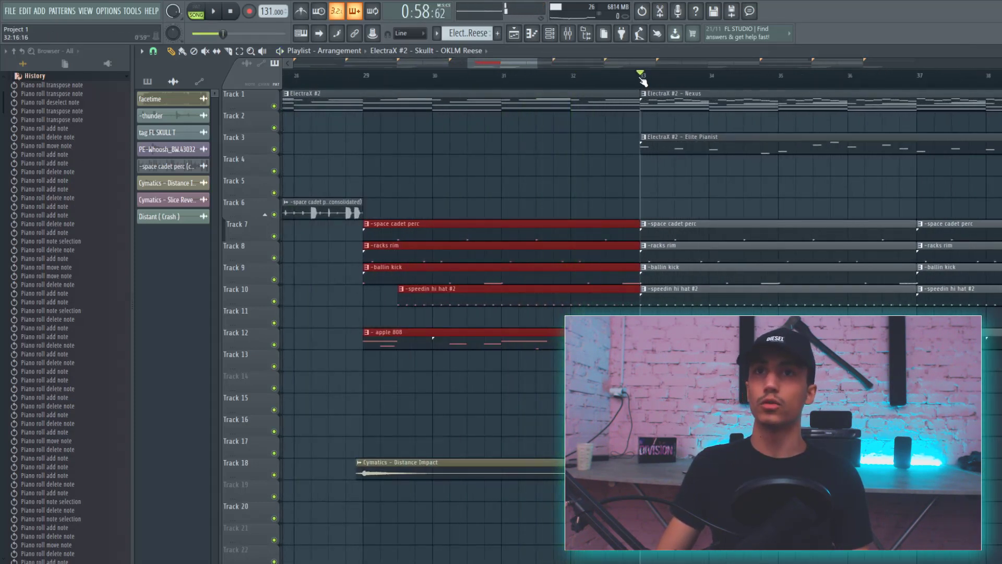
scroll(648, 92, down, 8)
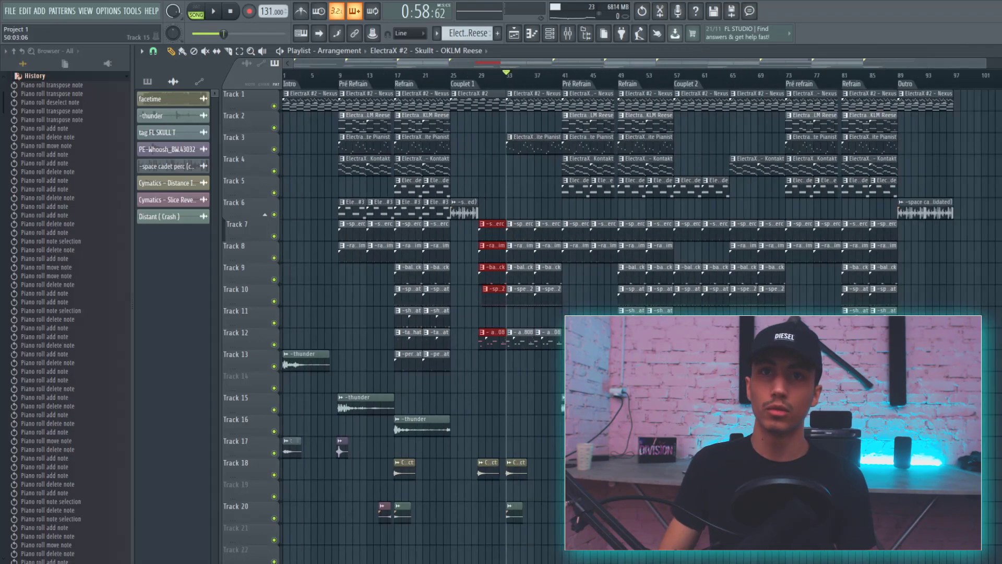
scroll(524, 476, down, 1)
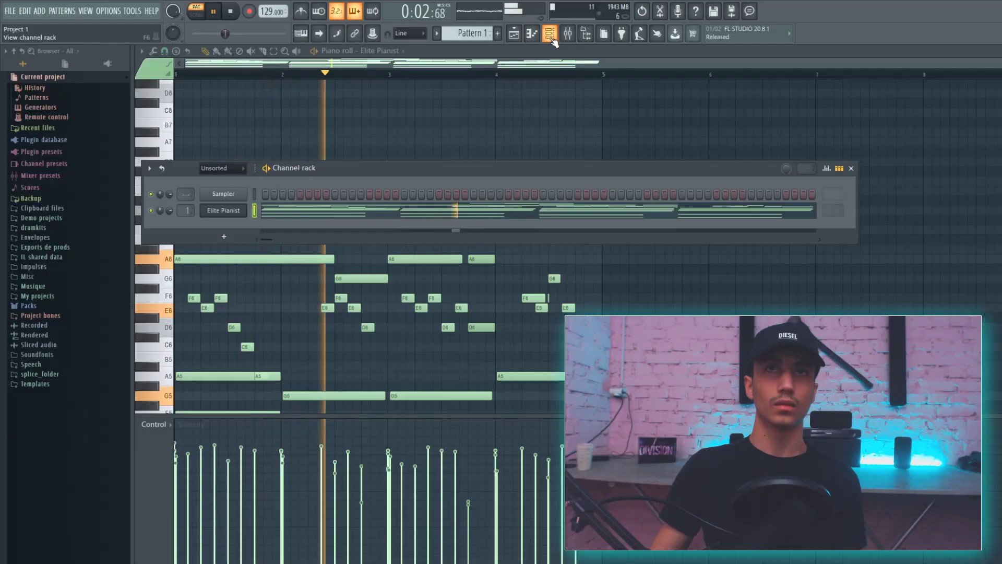
- Solo the Mélodie 1 mixer track and open the effect choices for its slot 10
click(566, 35)
right_click(218, 90)
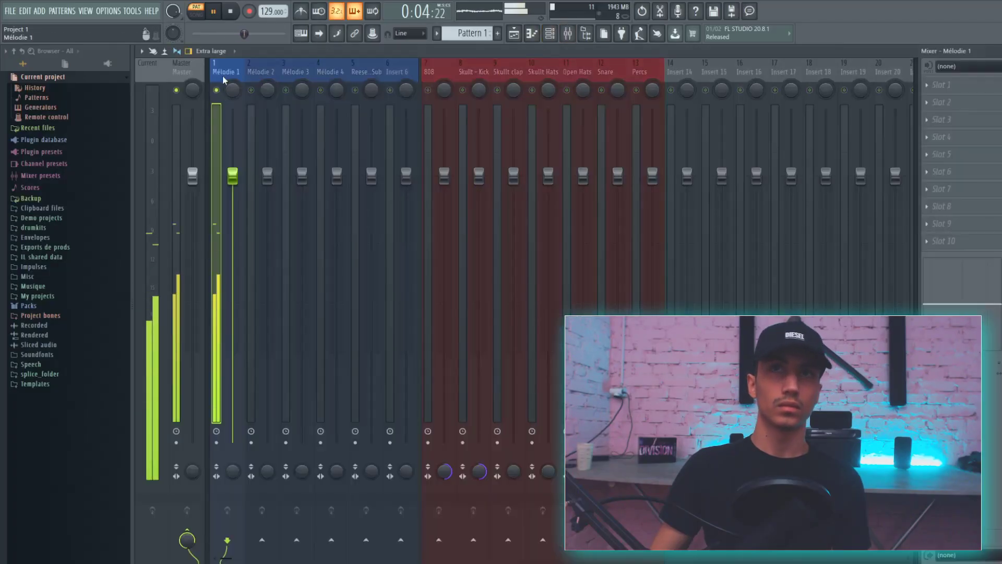
click(966, 241)
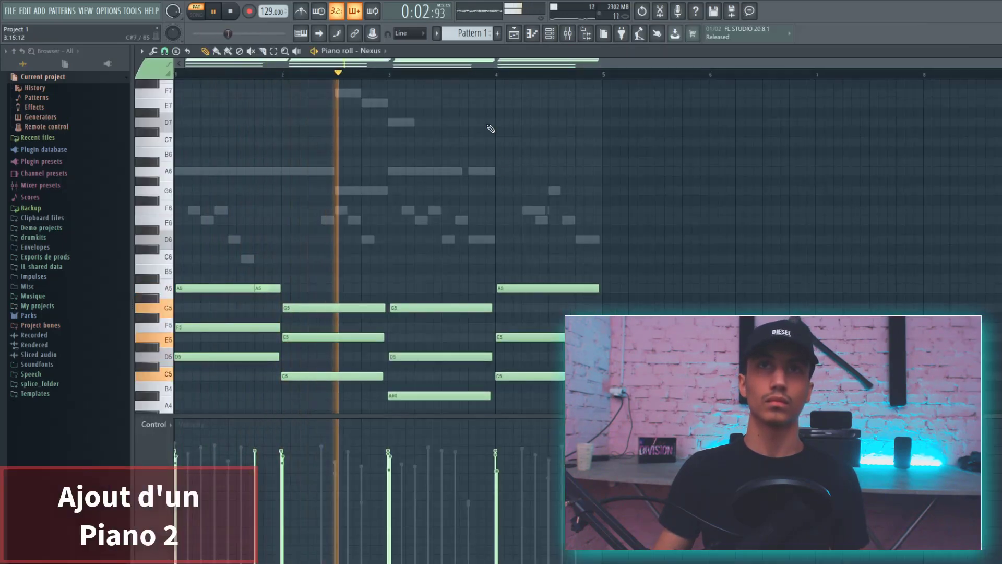
- Show the Nexus channel's Mélodie 2 mixer track and load FabFilter Pro-Q 3 in slot 10
click(551, 34)
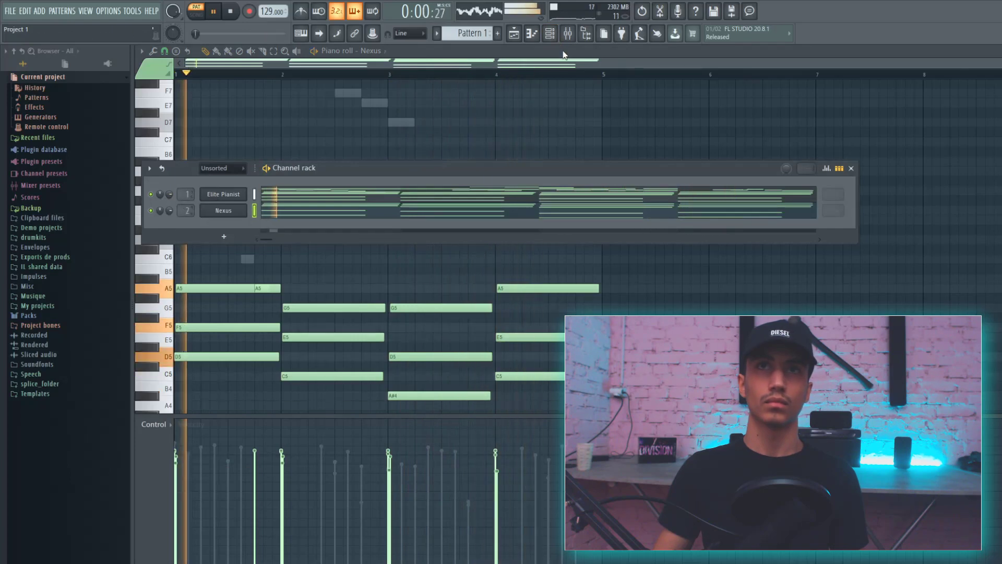
key(F6)
click(568, 33)
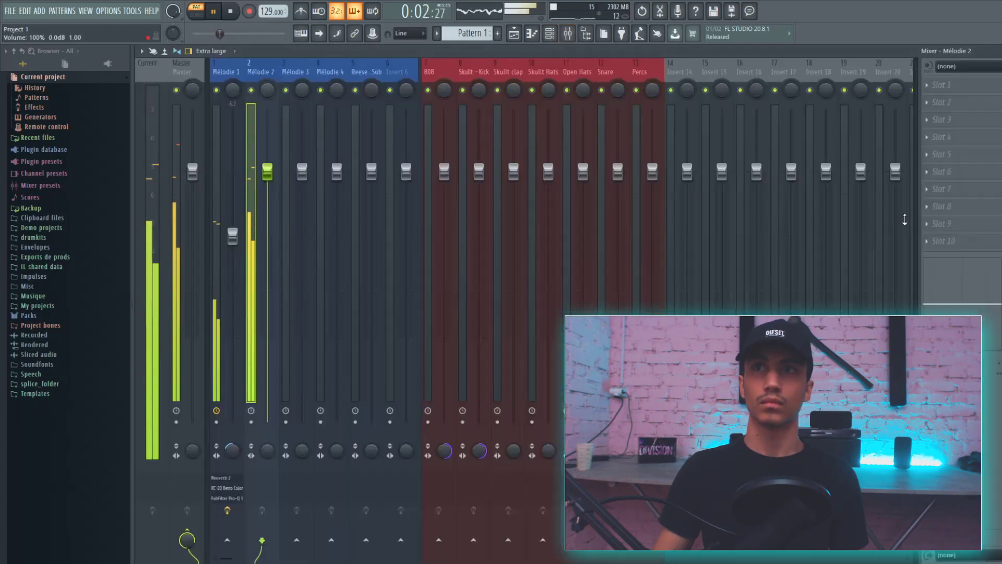
click(934, 241)
mouse_move(929, 256)
click(679, 552)
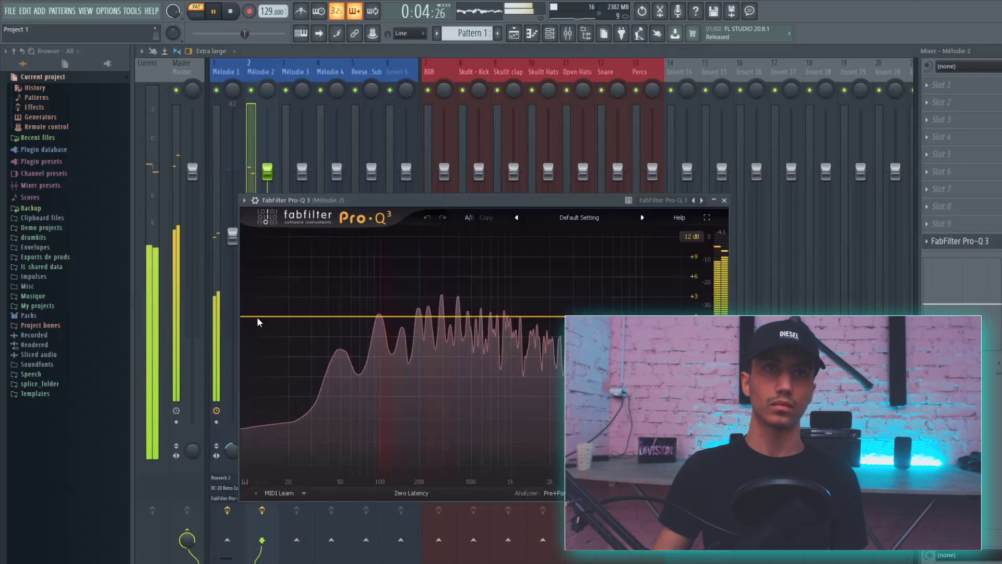
- Shape Mélodie 2 in Pro-Q 3 with a low-end band moved up to about 100 Hz and a high band moved lower
click(259, 315)
drag(259, 316, 388, 332)
drag(588, 334, 526, 338)
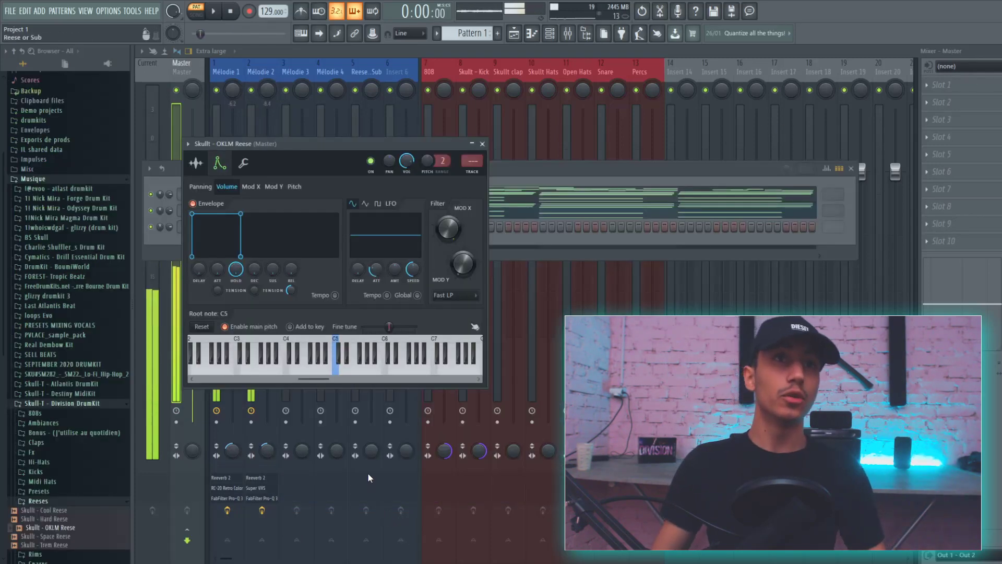
- Raise the attack of the Skullt - OKLM Reese volume envelope slightly
drag(221, 274, 222, 270)
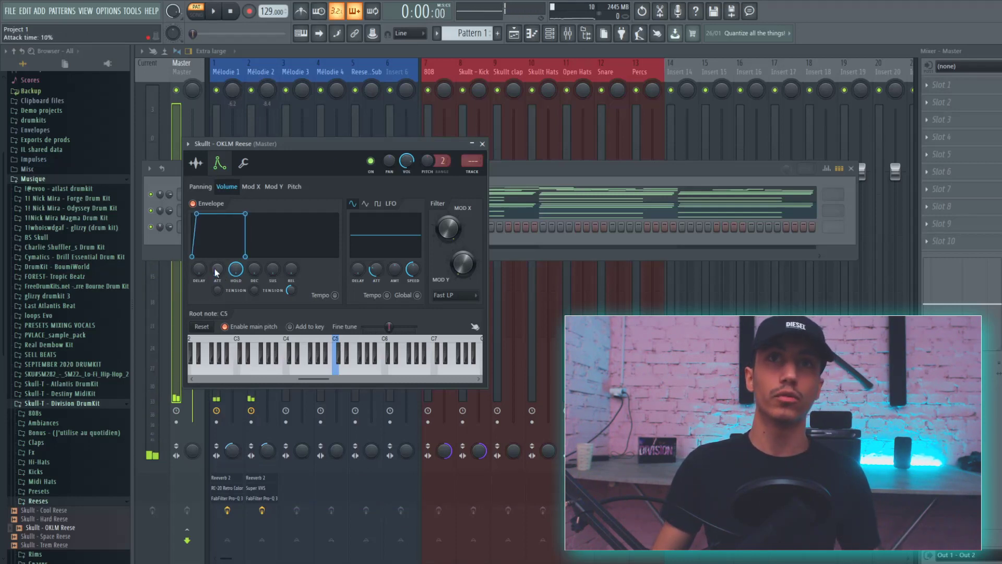
click(524, 183)
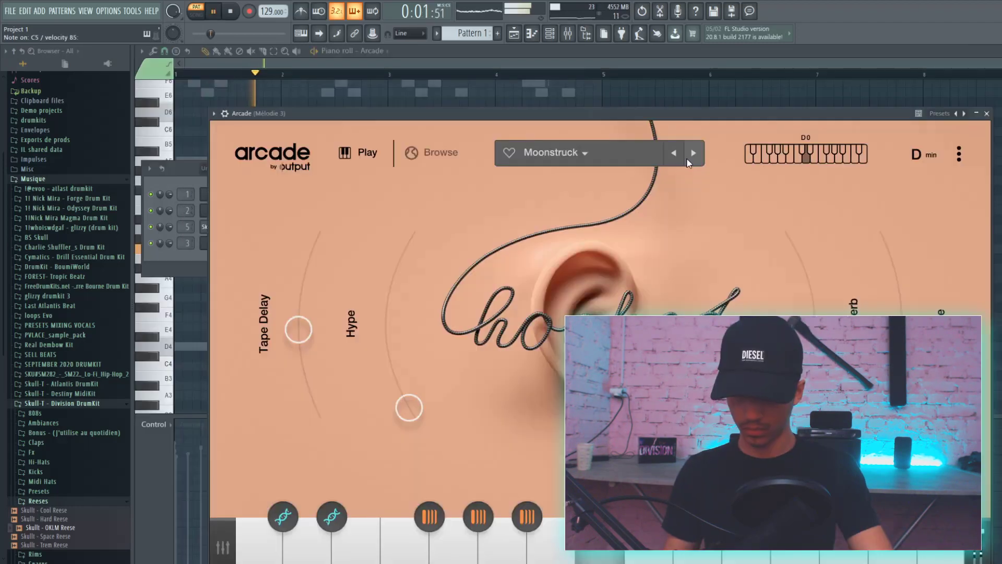
- Open the Arcade channel's piano roll, hold a C5 note across all four bars, and play the pattern
click(182, 270)
right_click(252, 249)
double_click(255, 244)
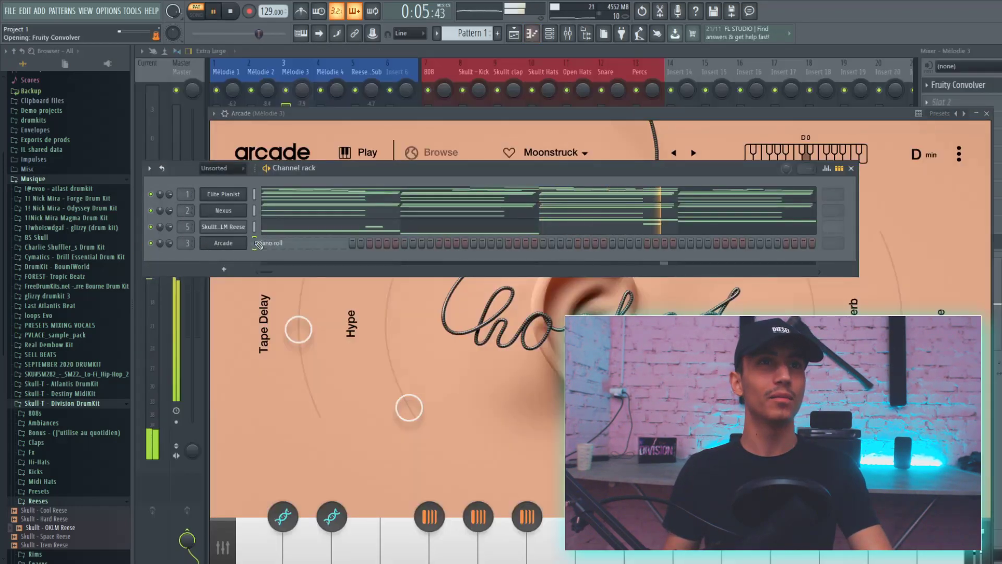
click(257, 244)
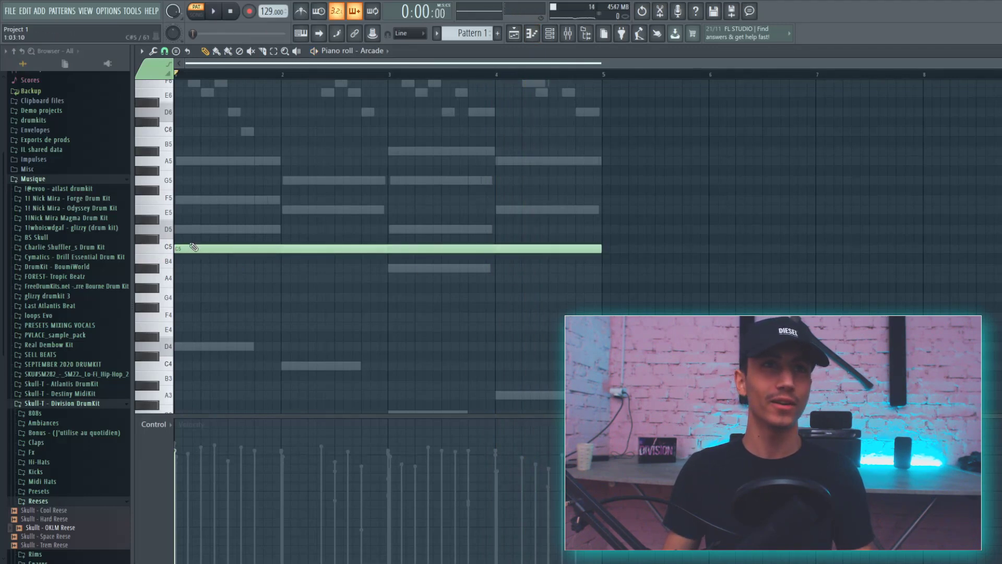
key(space)
key(space)
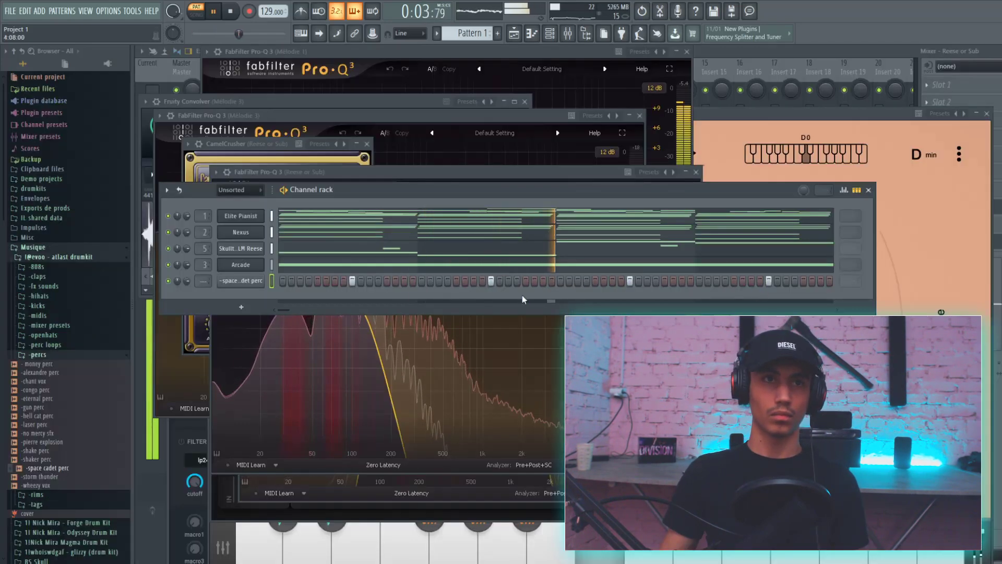
- Add the money perc sample as a new channel and place a hit on its ninth step
drag(46, 372, 258, 296)
click(361, 297)
click(352, 297)
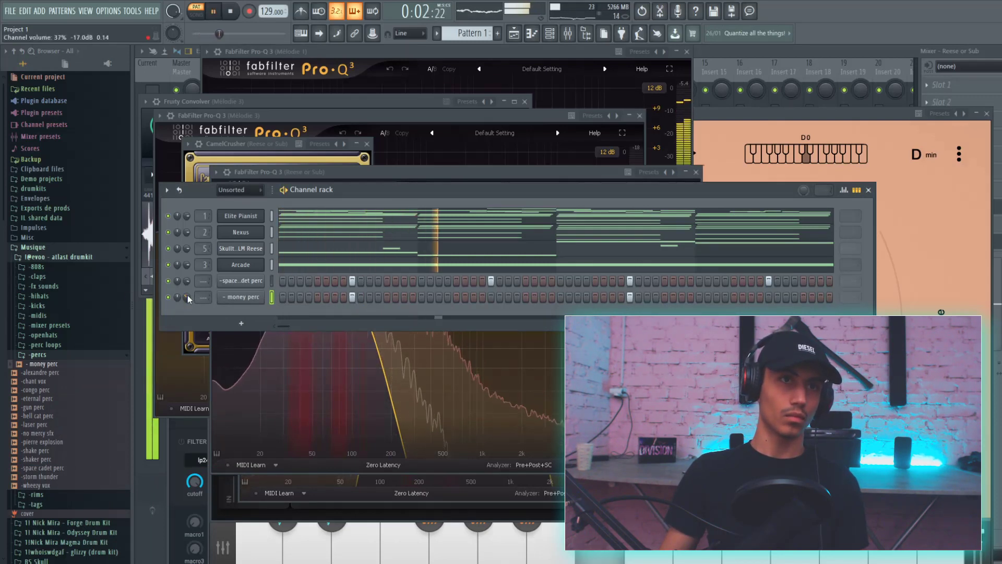
- Audition percussion one-shots from the Cymatics Drill Essential Drum Kit, including Send, Wet Sword and Textbook Perc, over the looping pattern
click(43, 334)
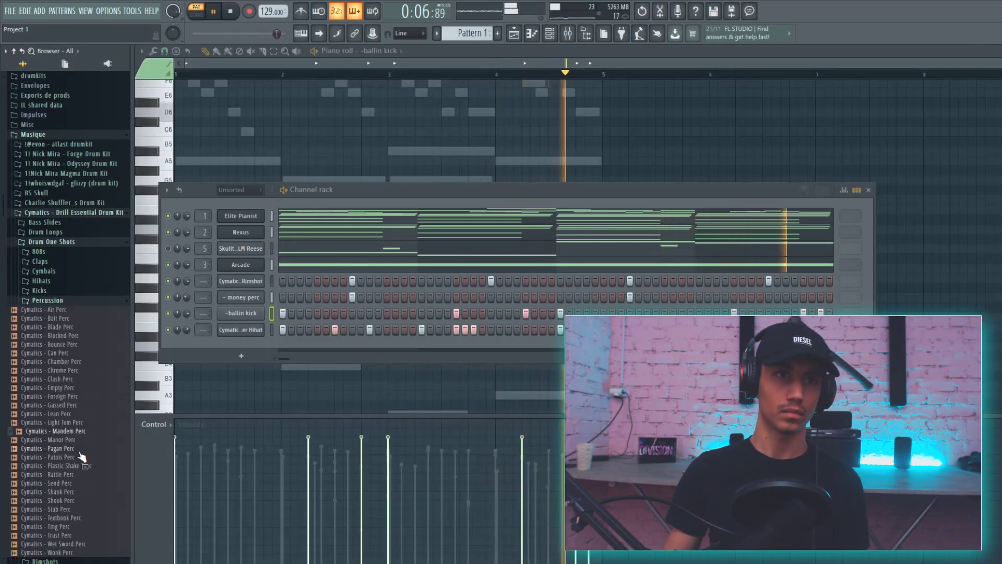
click(76, 492)
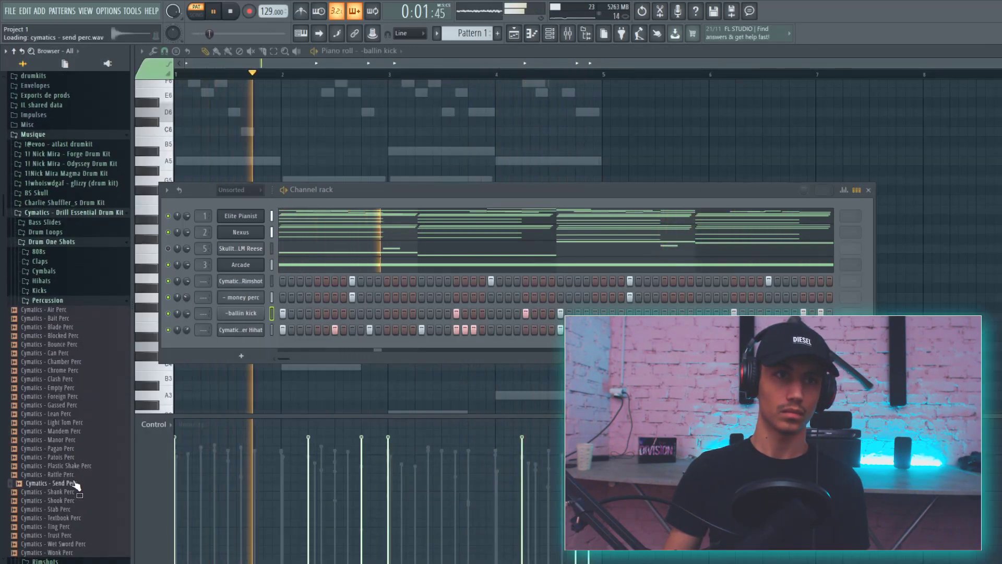
scroll(91, 527, down, 4)
click(77, 441)
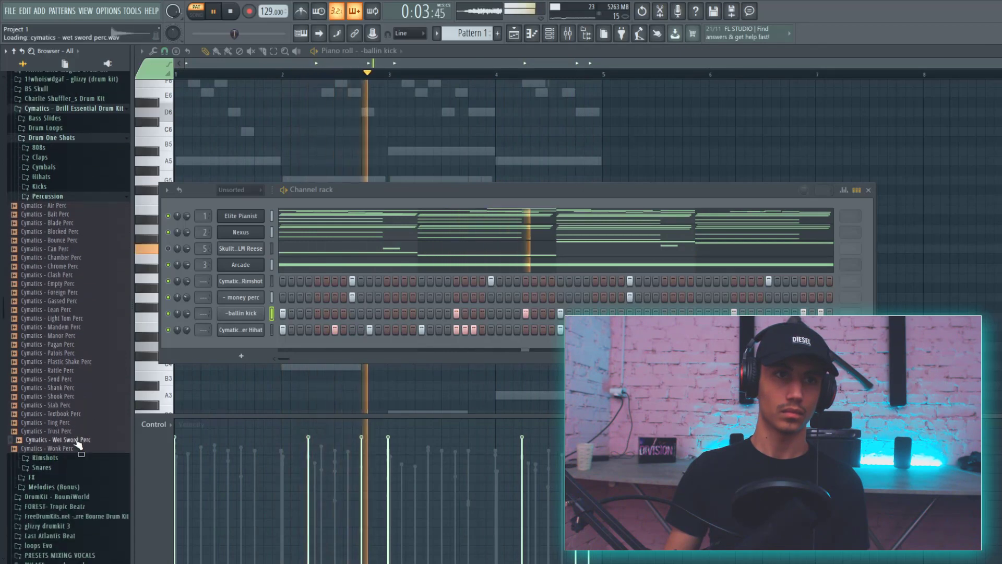
click(78, 449)
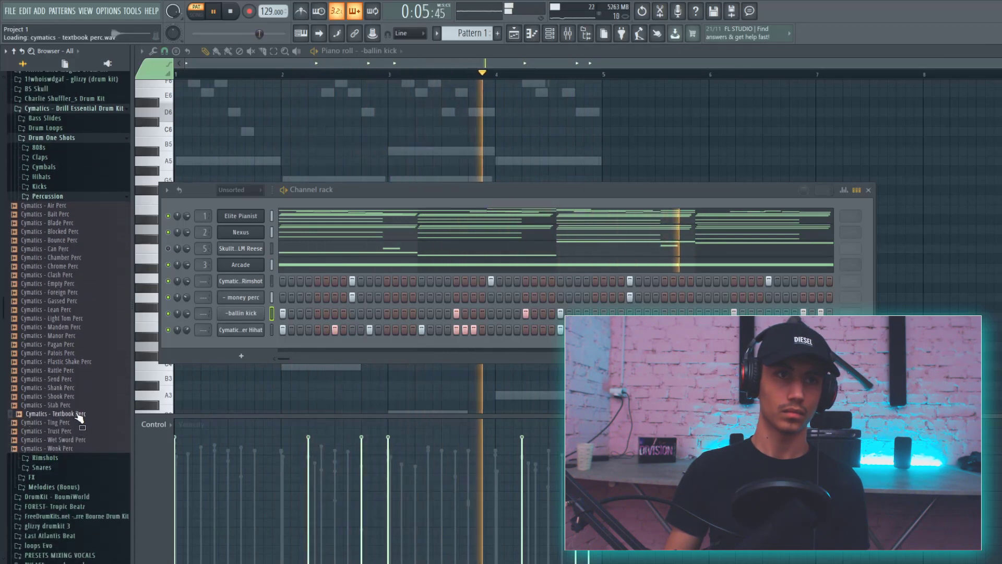
key(Up)
scroll(84, 420, down, 6)
click(78, 342)
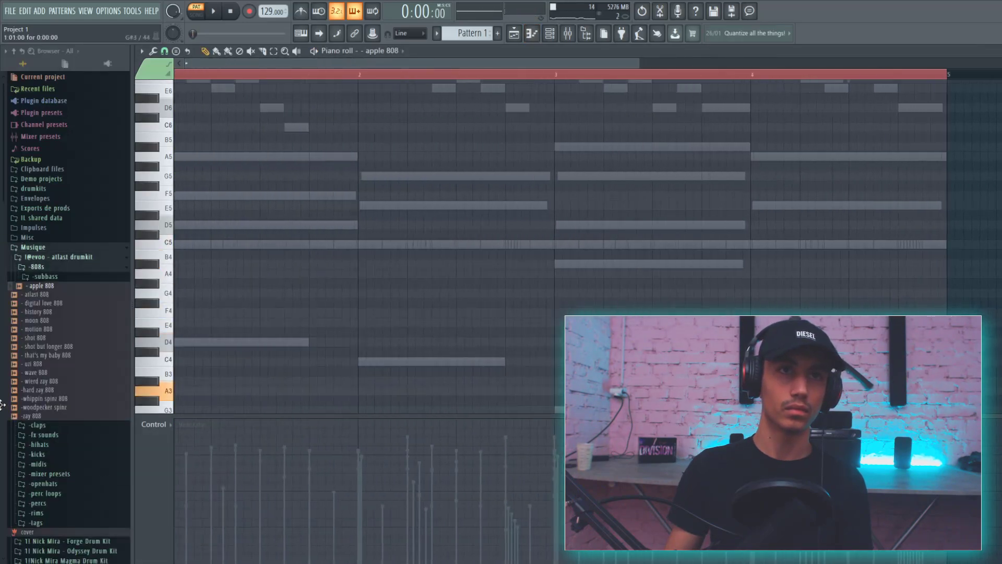
- Start the apple 808 line with a two-beat D5 note opening bar 1 and a one-beat E5 note on beat two of bar 2
key(space)
key(space)
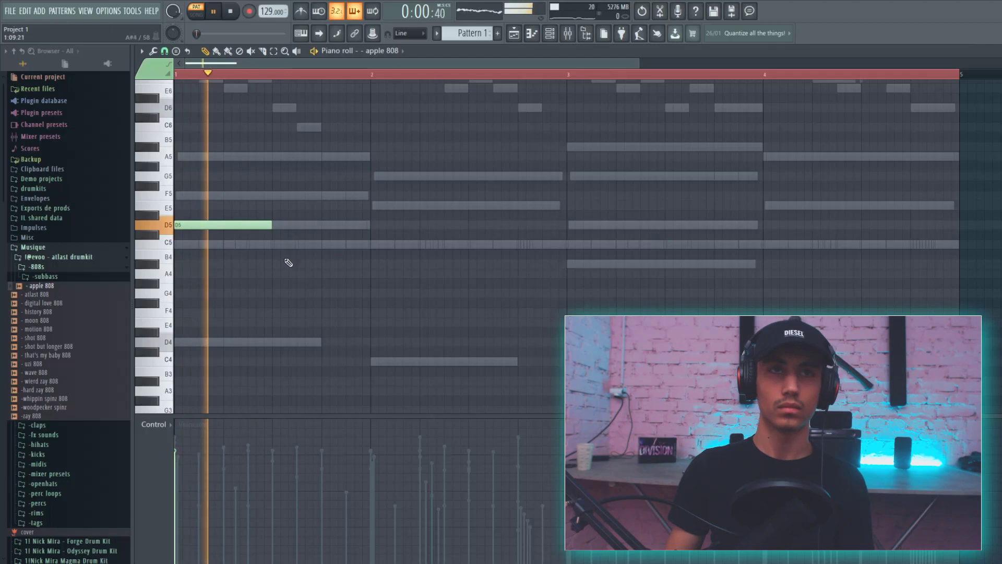
ctrl+scroll(287, 266, down, 2)
click(313, 225)
key(space)
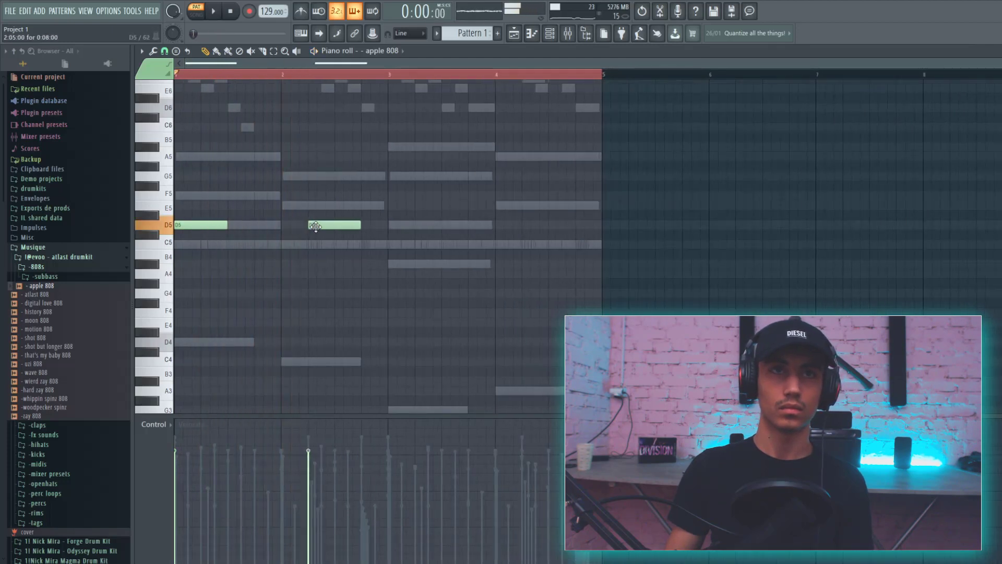
drag(359, 205, 334, 208)
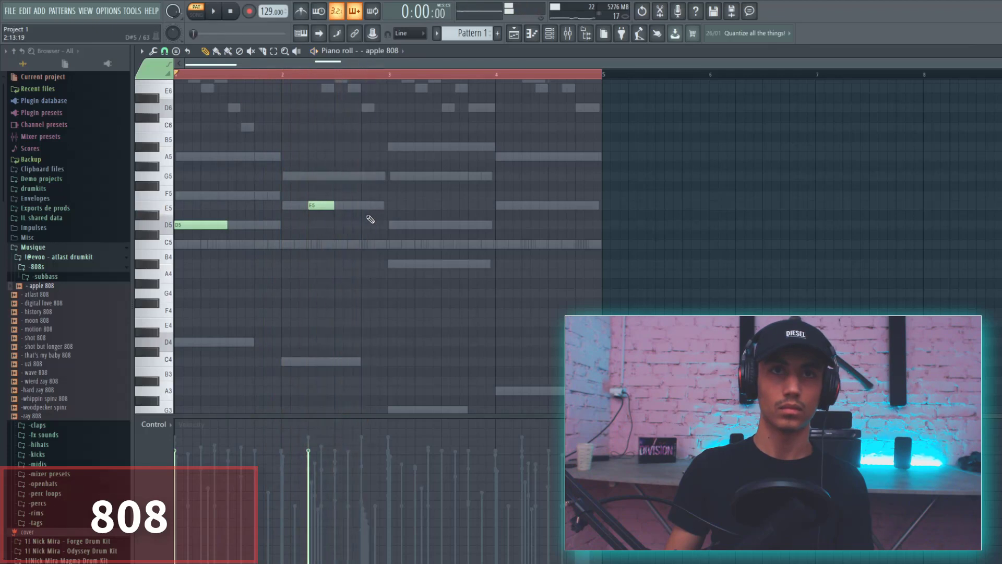
- Transpose the 808 note in bar 2 to C5 and play the pattern
key(ctrl+Down)
key(shift+Down)
key(shift+Down)
key(shift+Down)
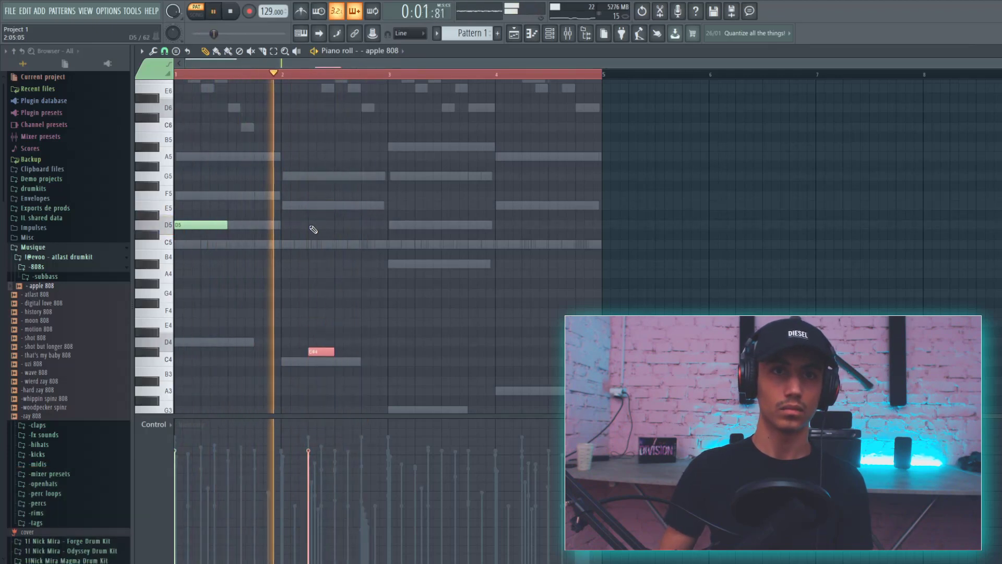
key(space)
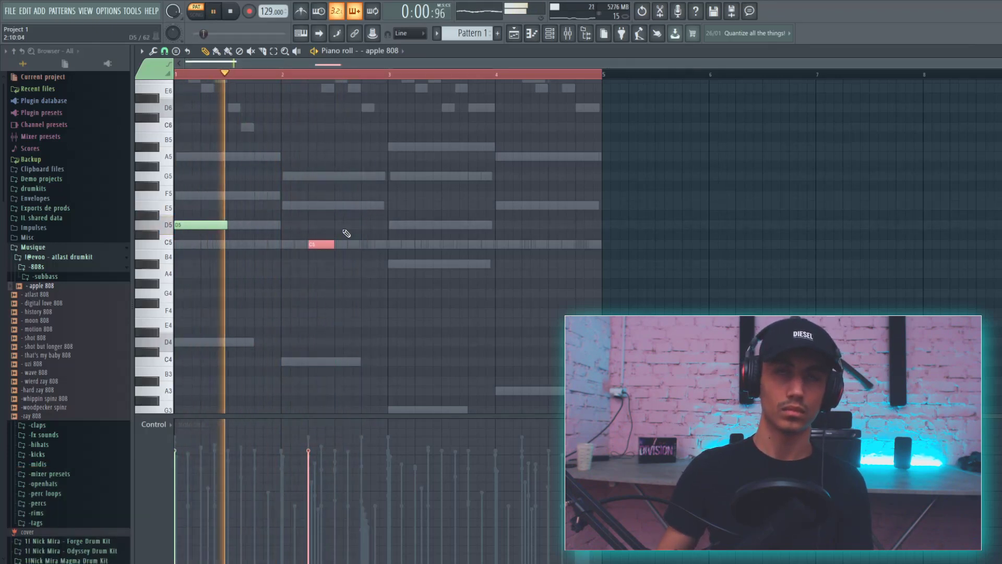
- Add a one-beat C5 note on beat four of bar 2 and a two-beat G5 note at the start of bar 3
scroll(354, 235, up, 3)
scroll(438, 249, down, 3)
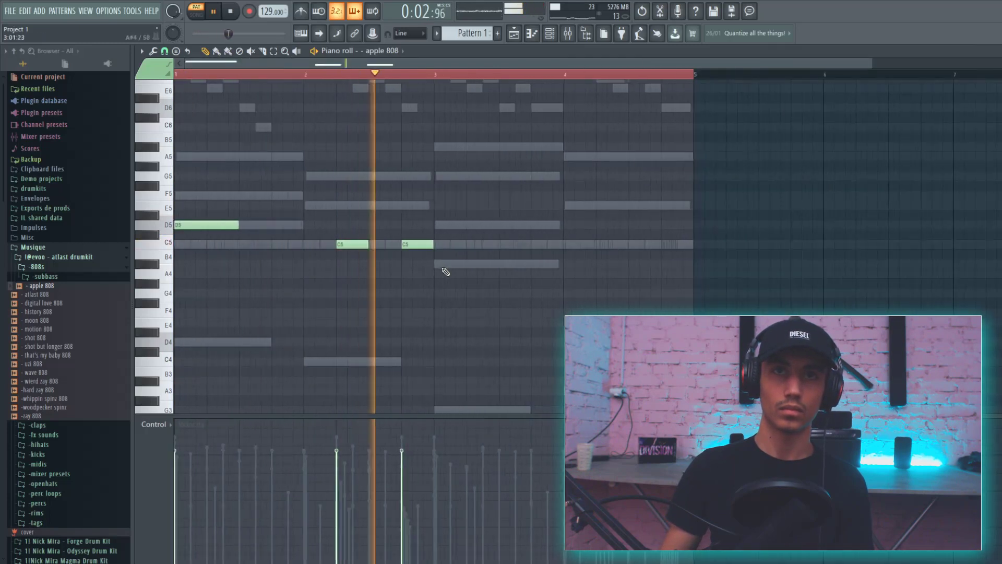
key(space)
key(space)
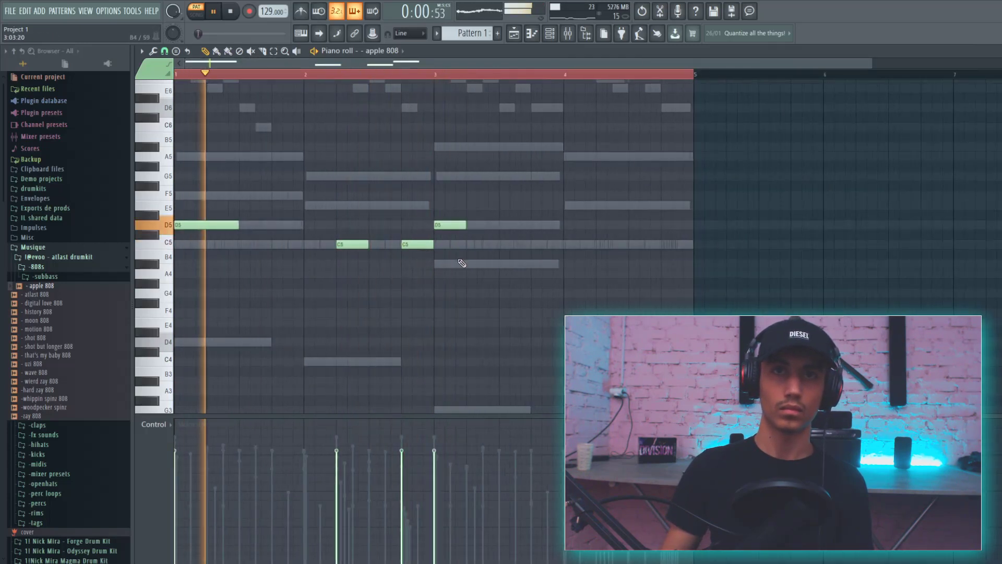
scroll(421, 247, up, 1)
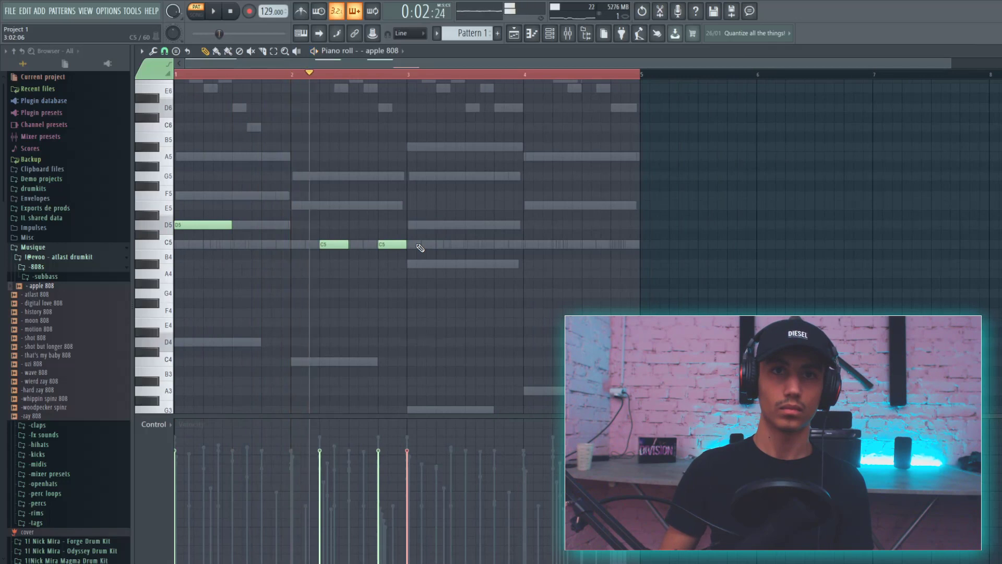
key(space)
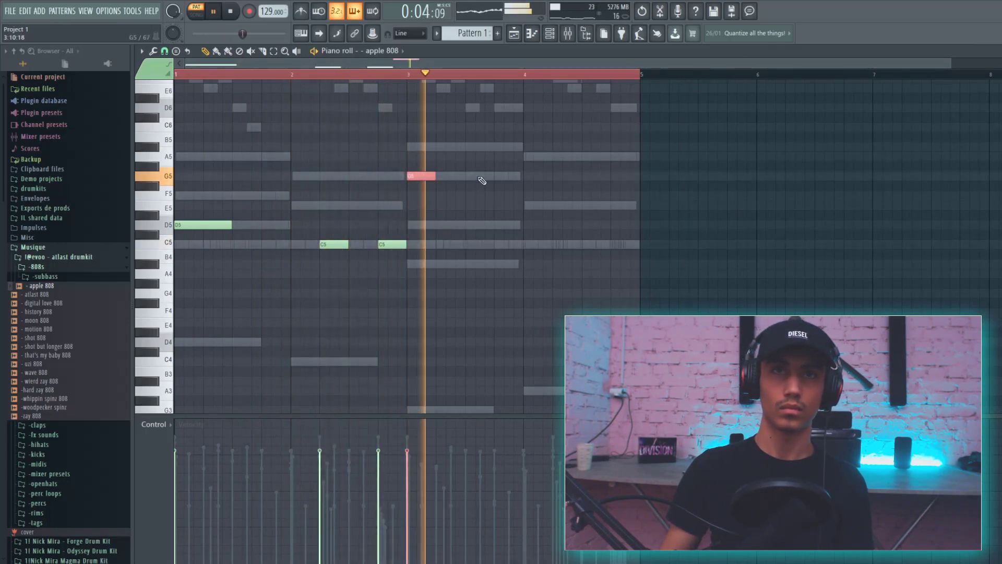
drag(438, 175, 465, 176)
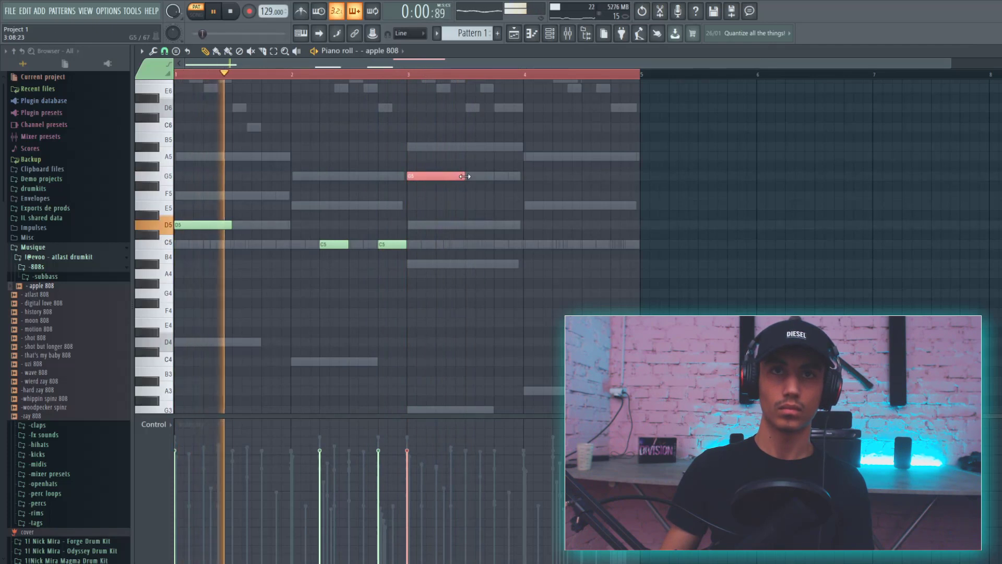
- Try a short D5 slide note under the end of the G5 note in bar 3
scroll(445, 250, up, 3)
double_click(411, 247)
click(459, 284)
key(Return)
drag(538, 245, 437, 246)
key(space)
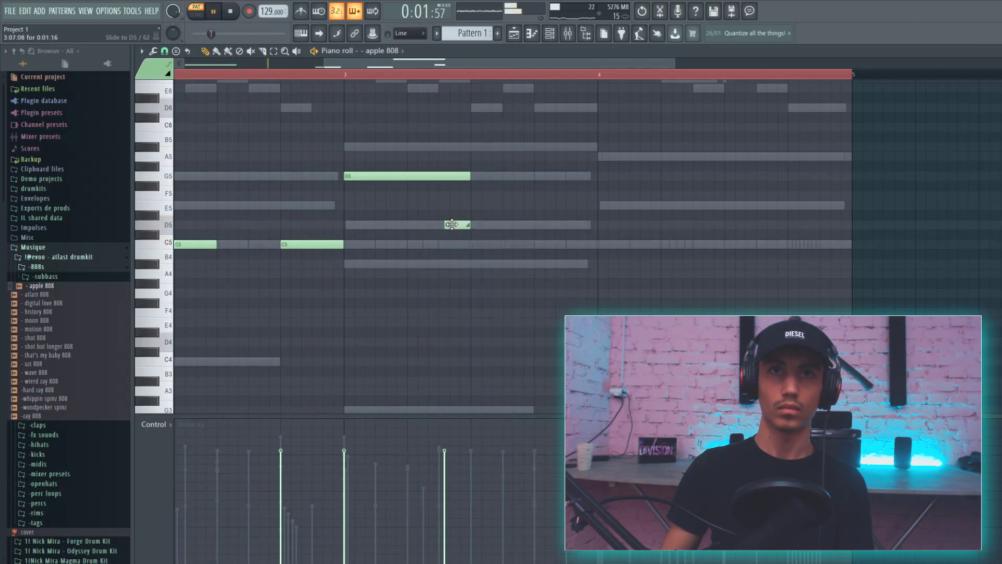
key(space)
scroll(479, 226, down, 3)
drag(459, 142, 459, 233)
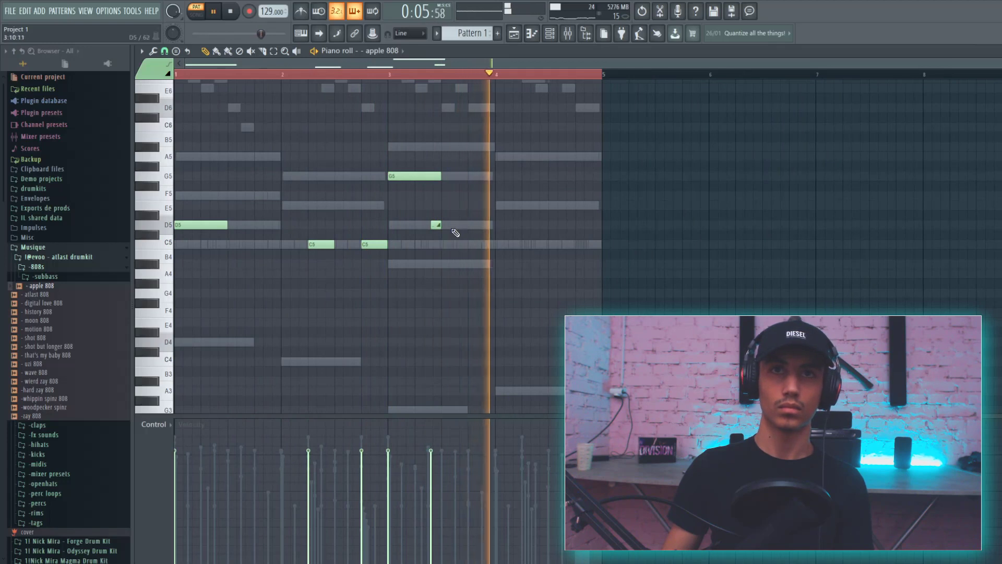
- Remove the slide note from bar 3 and raise the velocity of all the 808 notes
key(space)
key(space)
click(359, 74)
key(ctrl+a)
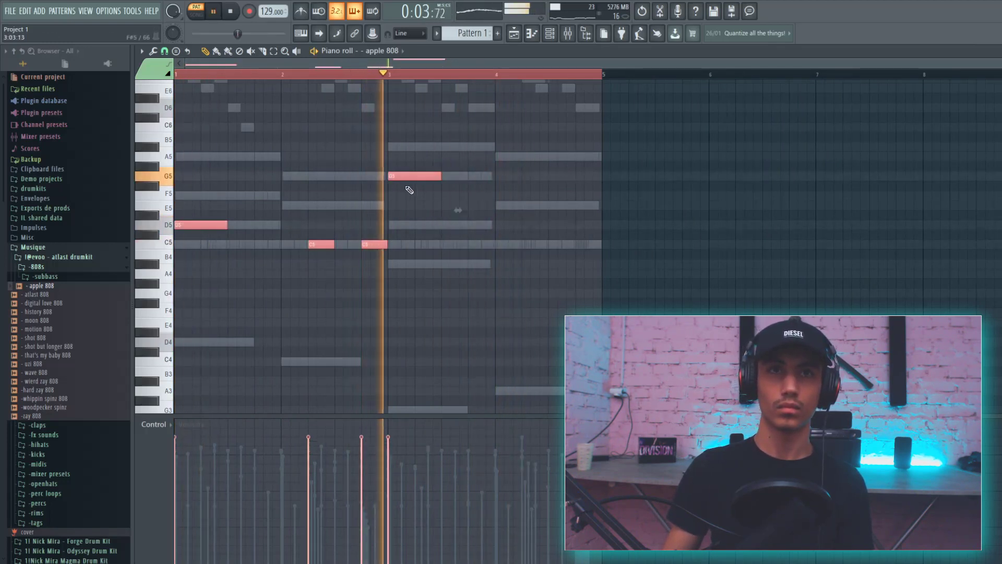
- Add a two-beat E5 note on beat two of bar 4, followed by a shorter E5 note on beat four
click(519, 217)
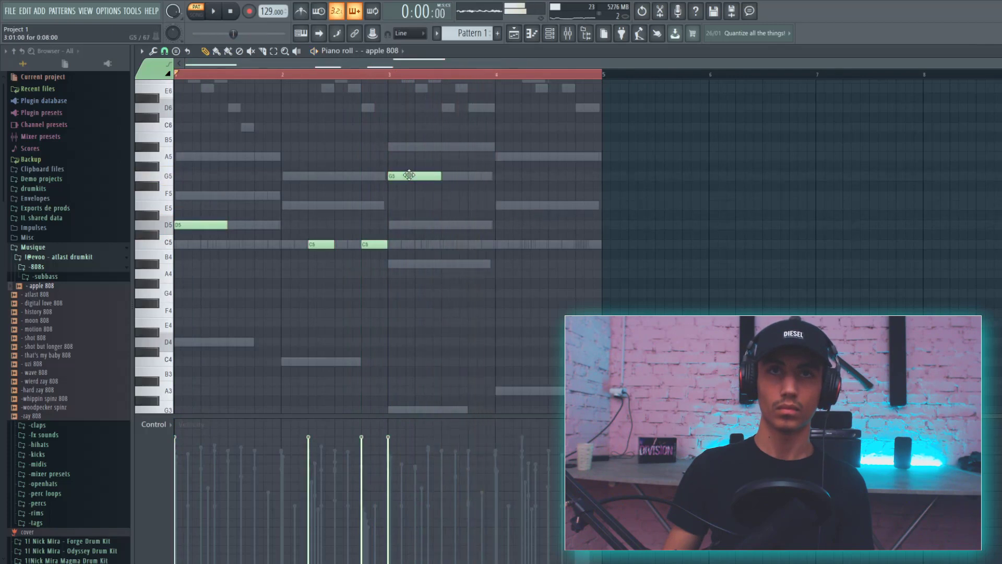
click(518, 205)
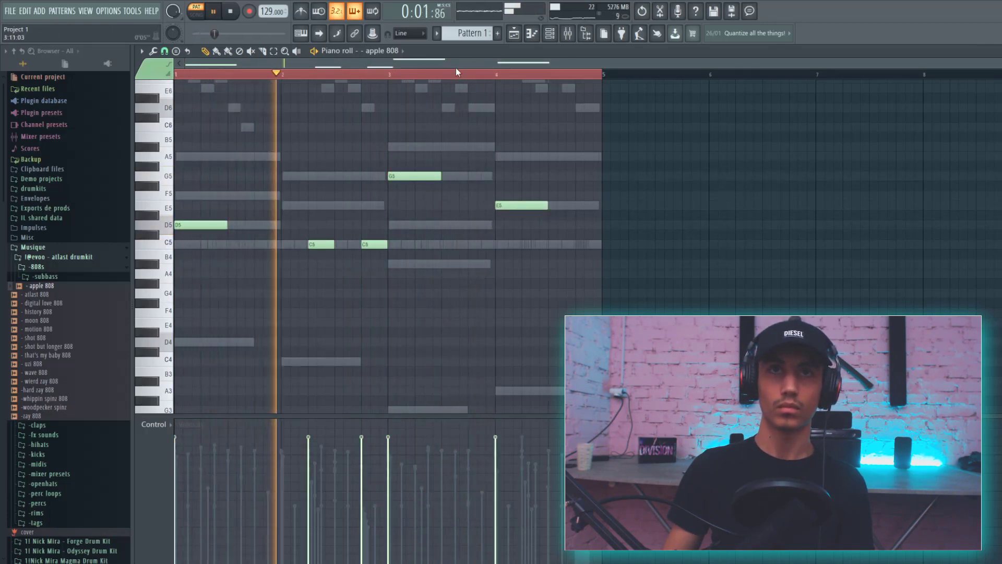
click(462, 78)
scroll(490, 156, up, 2)
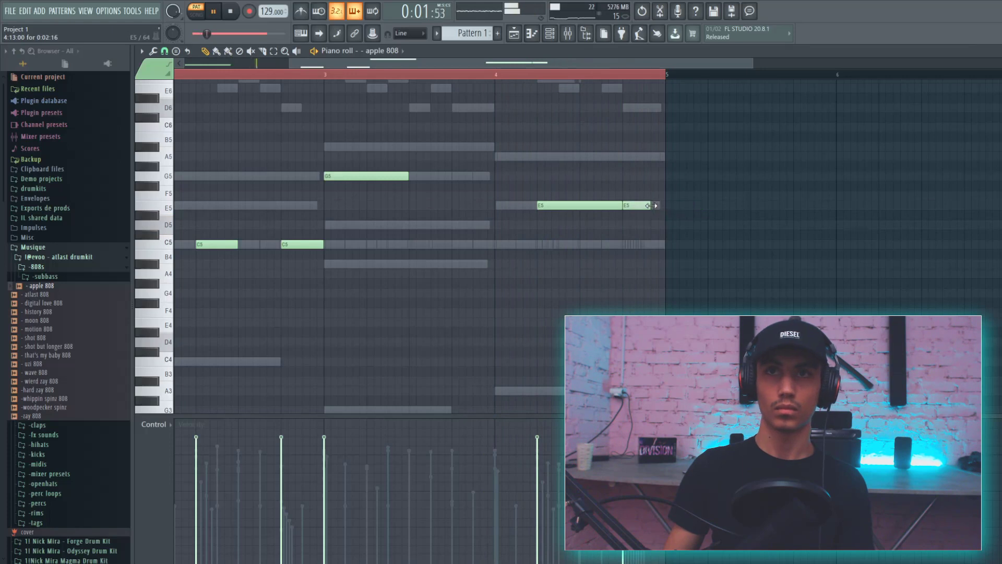
scroll(649, 211, up, 3)
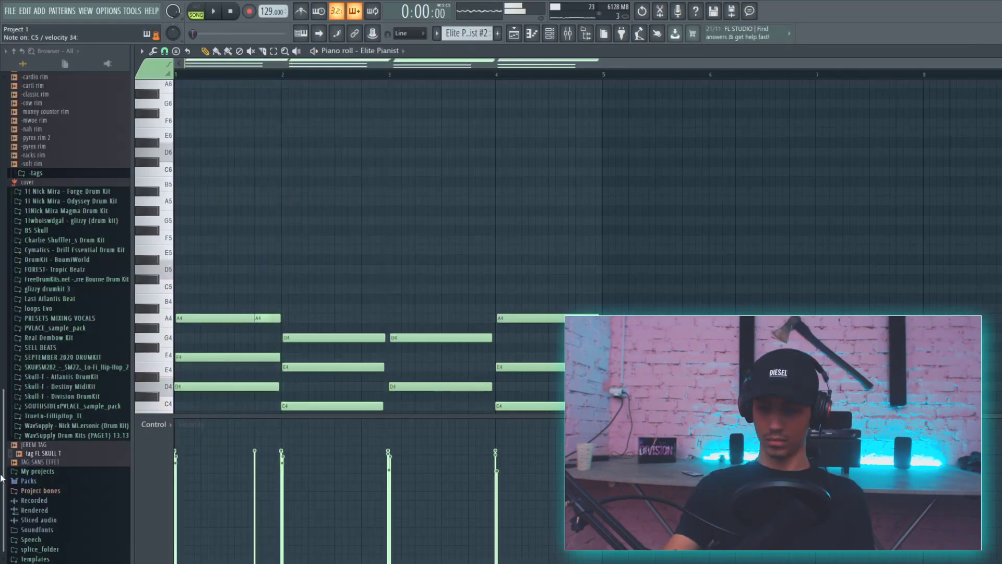
- Play the Elite Pianist chords repeatedly while trying out a new top melody over them
key(space)
key(space)
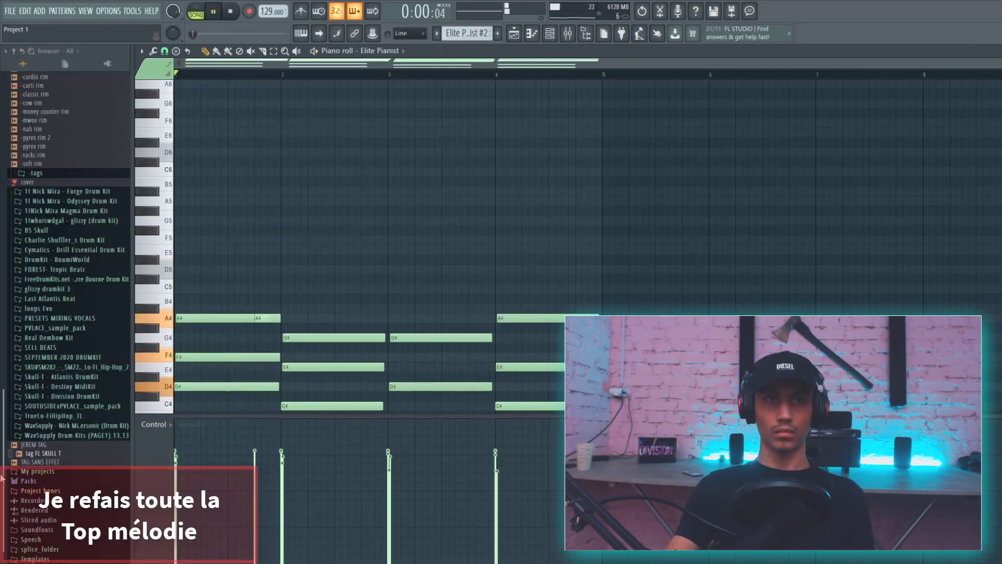
key(space)
key(space)
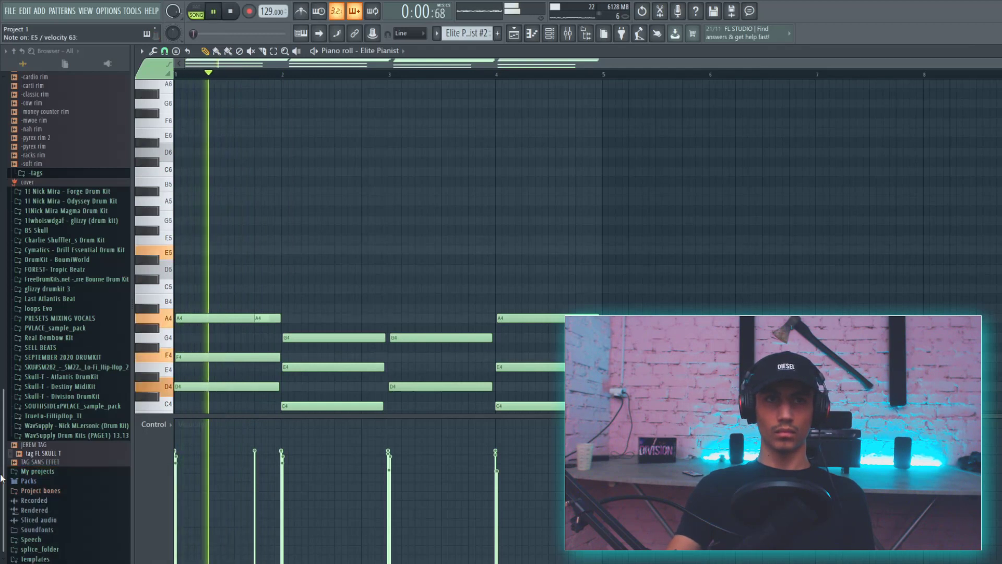
key(space)
key(space)
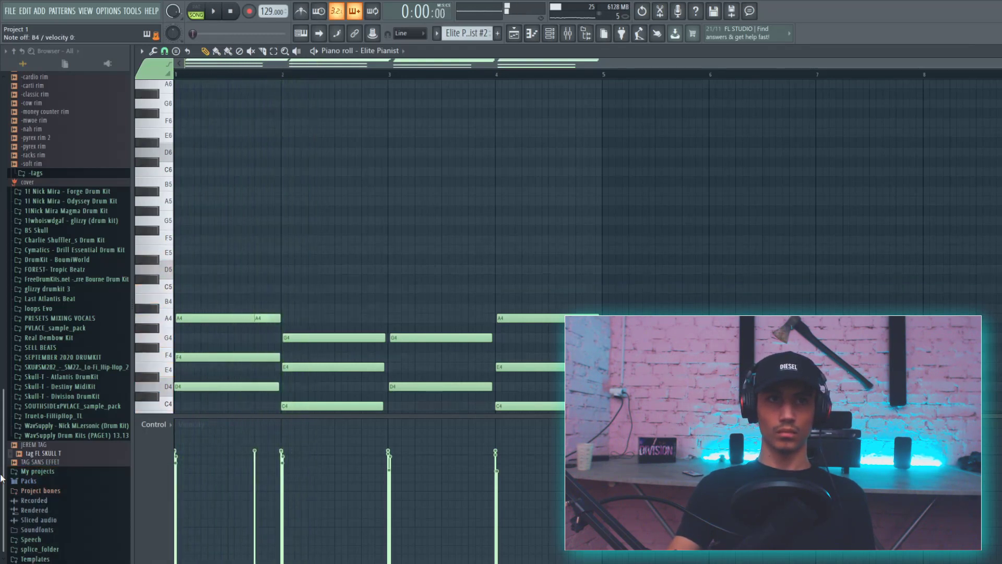
key(space)
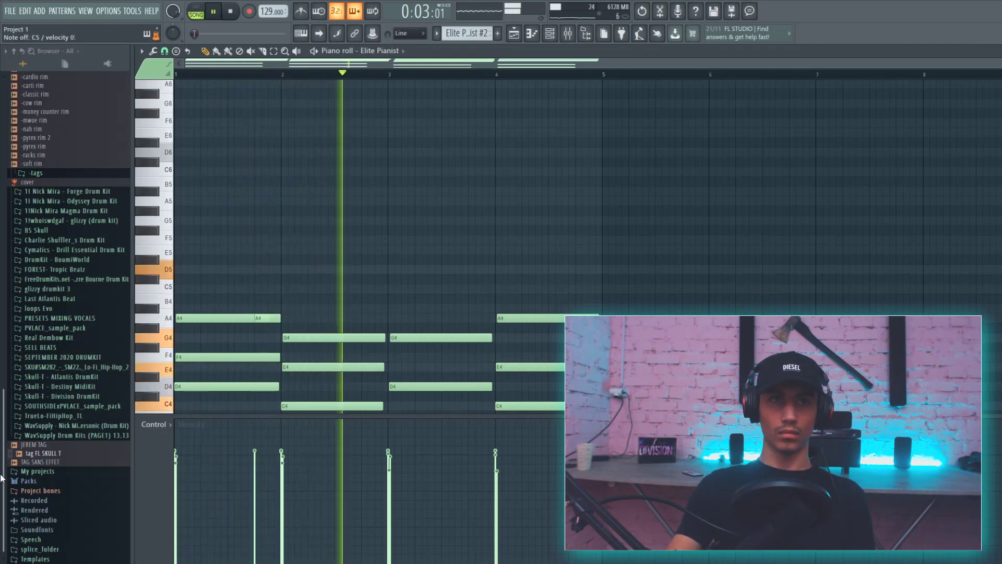
key(space)
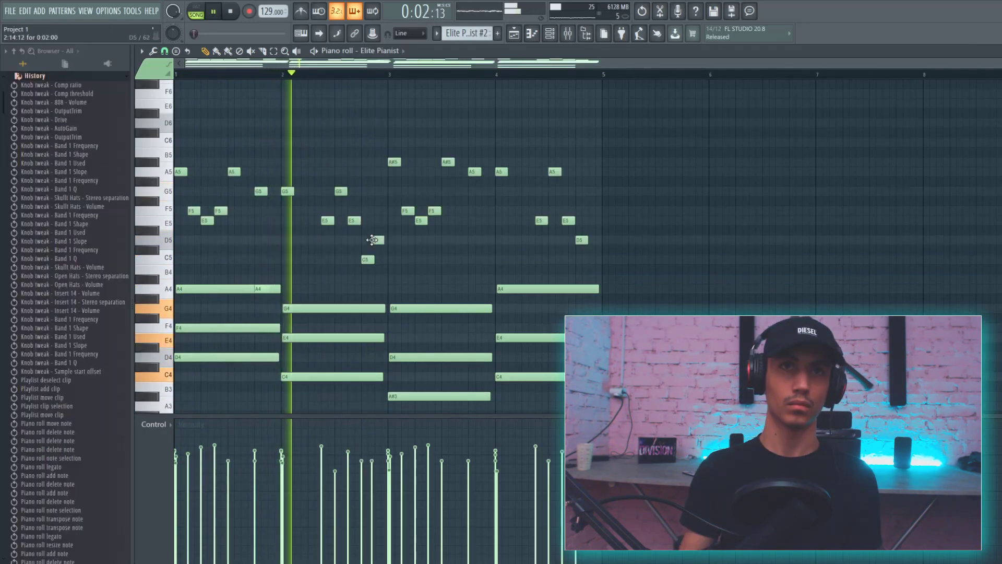
- Shift the D5 melody note to the end of bar 2 and lower the first melody note of bar 4 to G5
drag(372, 239, 378, 240)
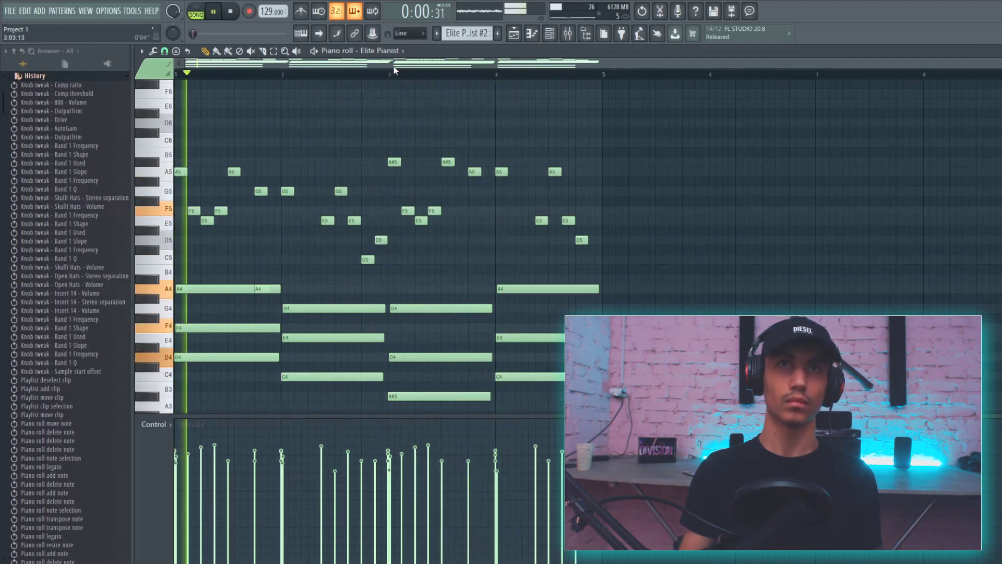
click(379, 70)
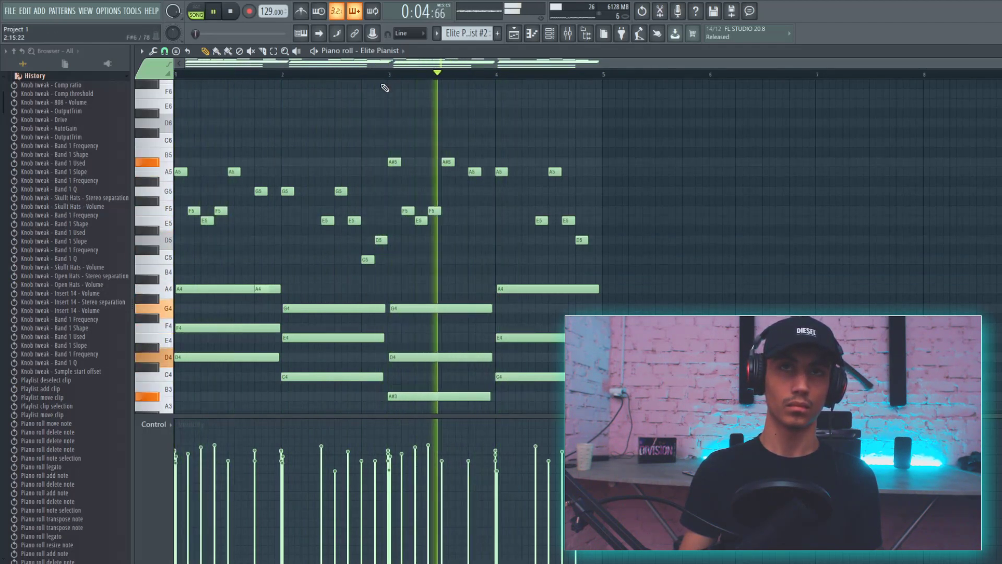
click(371, 72)
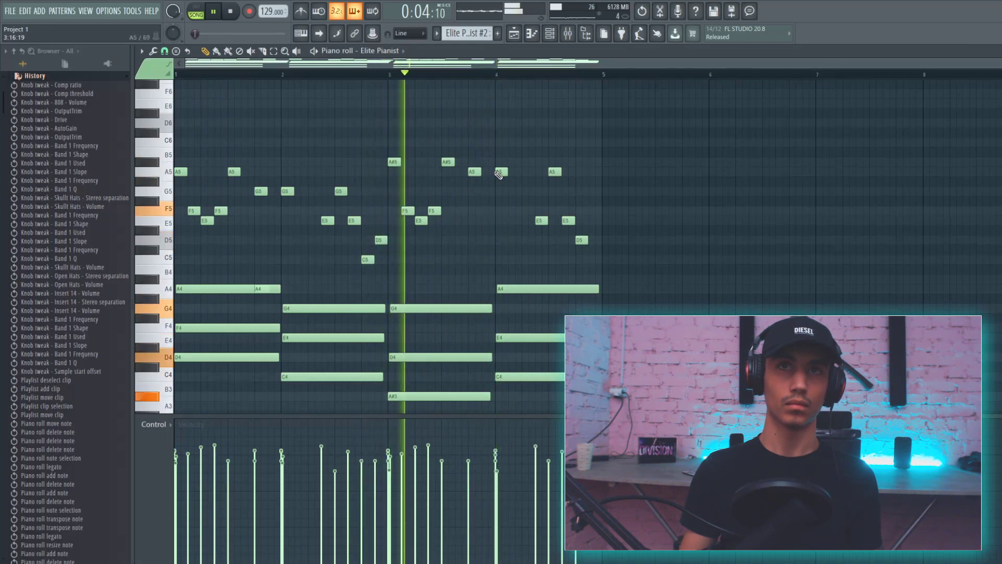
drag(500, 172, 499, 191)
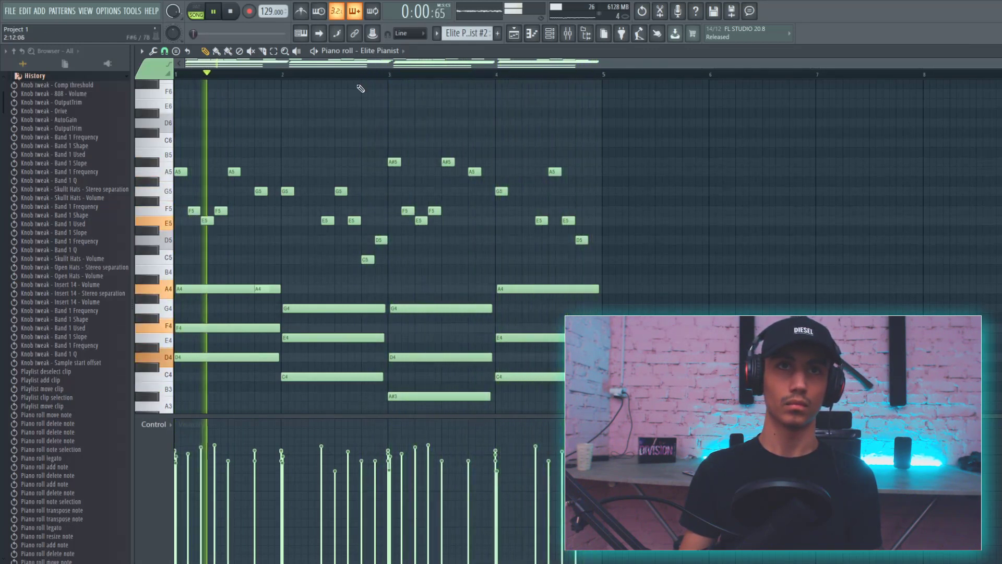
- Layer short high notes over the piano melody, from G6 and A6 in bar 1 through G6 and F6 in bar 4
scroll(499, 143, up, 3)
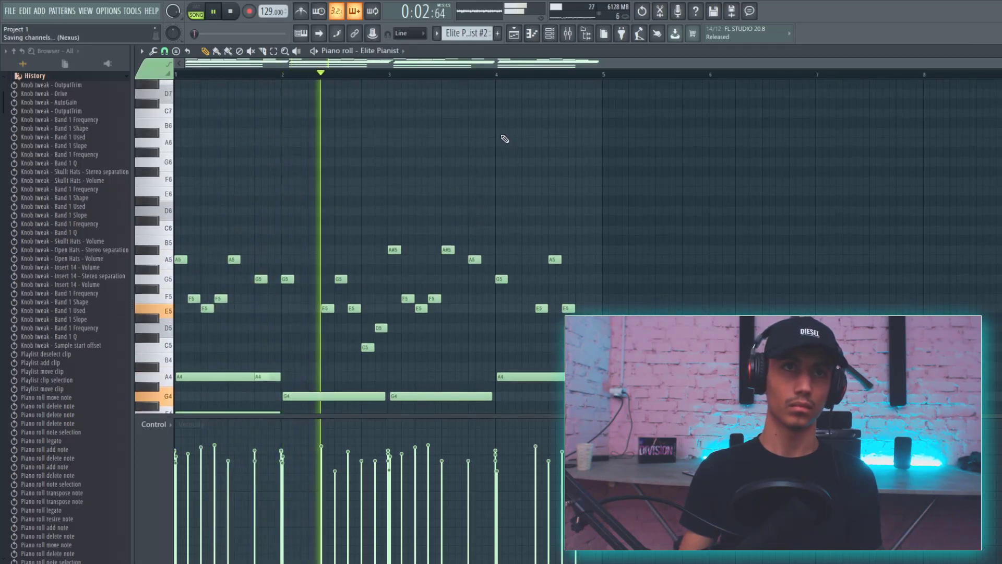
click(176, 162)
key(space)
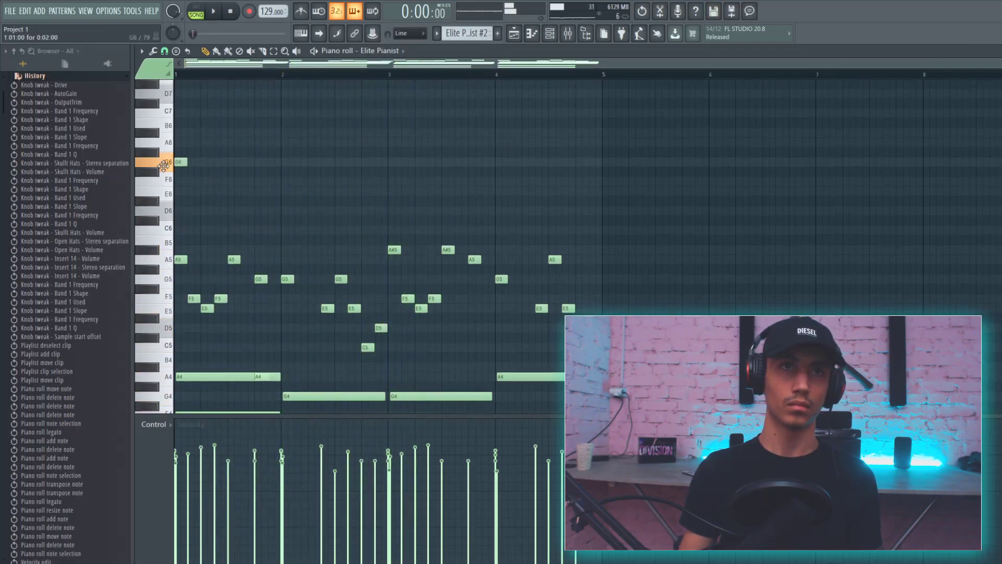
click(233, 142)
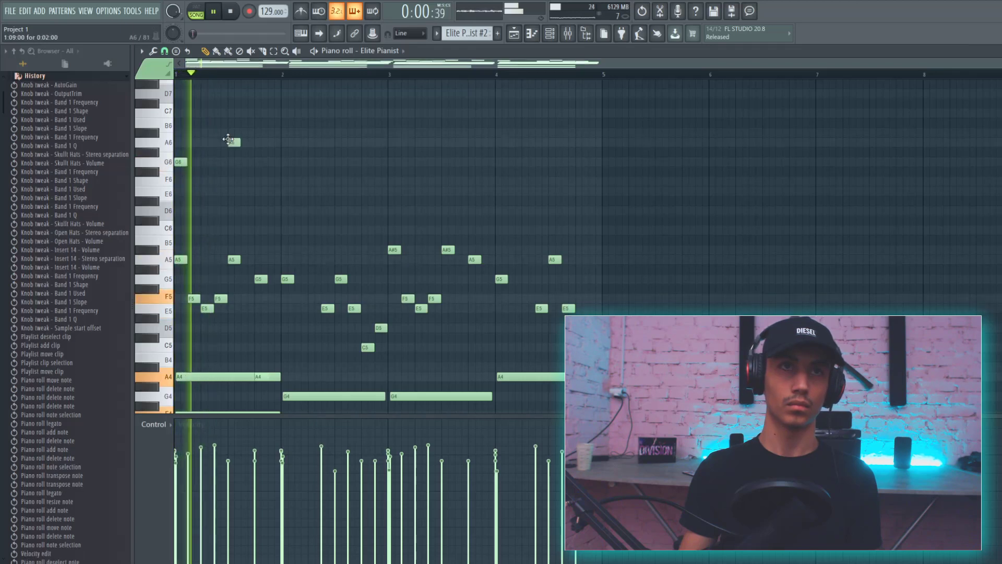
click(285, 181)
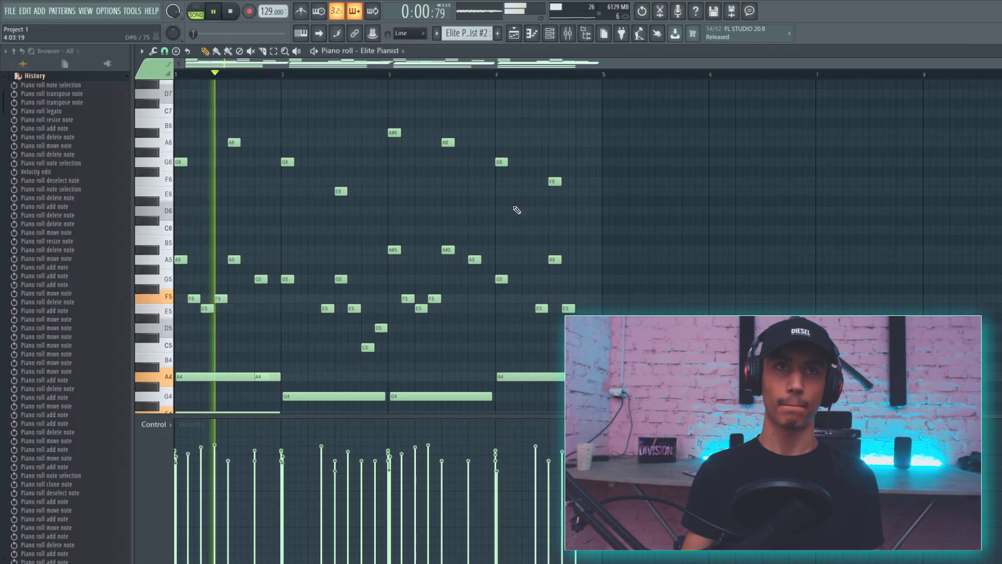
- Set a 96 dB/oct high cut at about 1649 Hz in FabFilter Pro-Q 3 on mixer Insert 19 and toggle that track's solo
scroll(492, 220, up, 1)
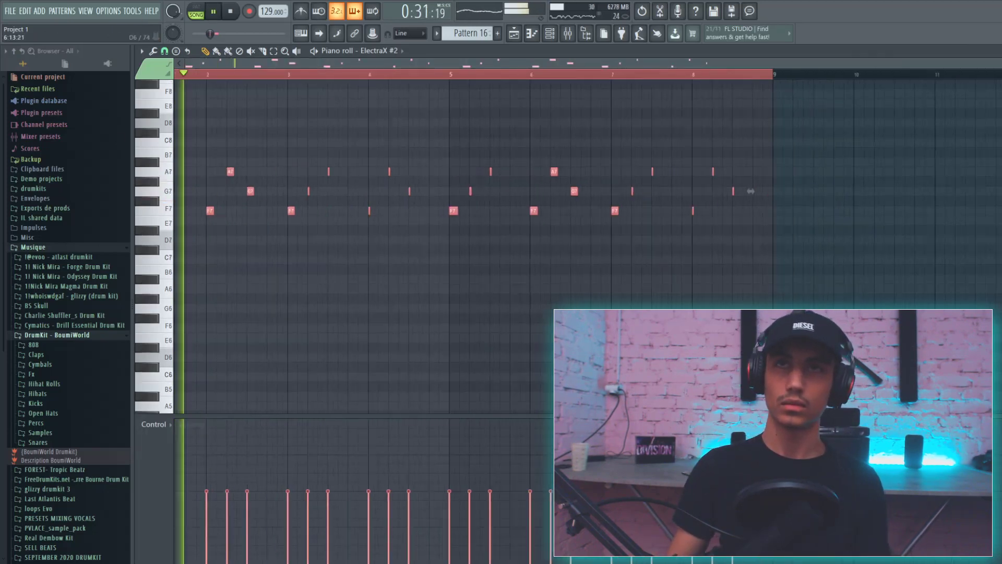
key(F9)
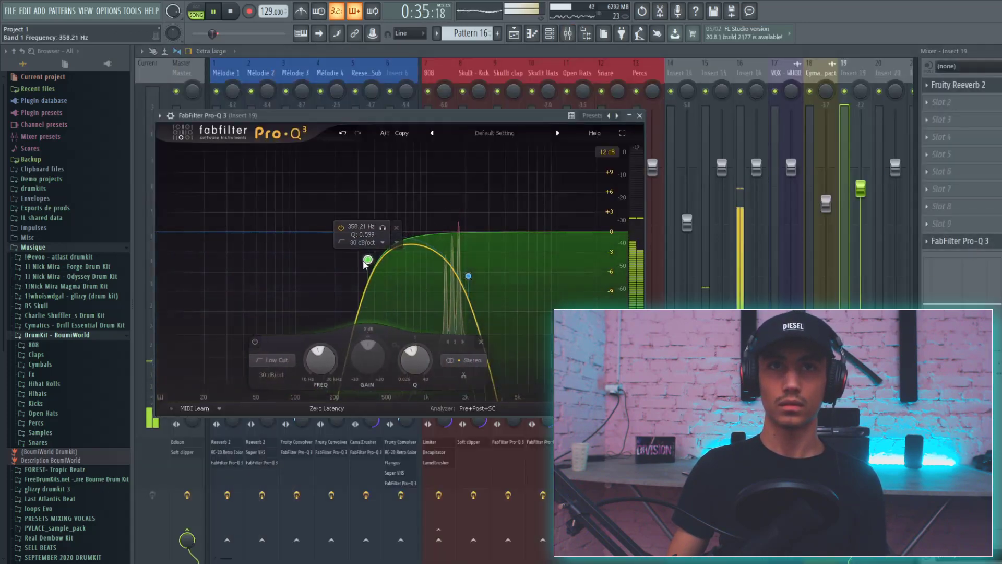
drag(467, 278, 455, 279)
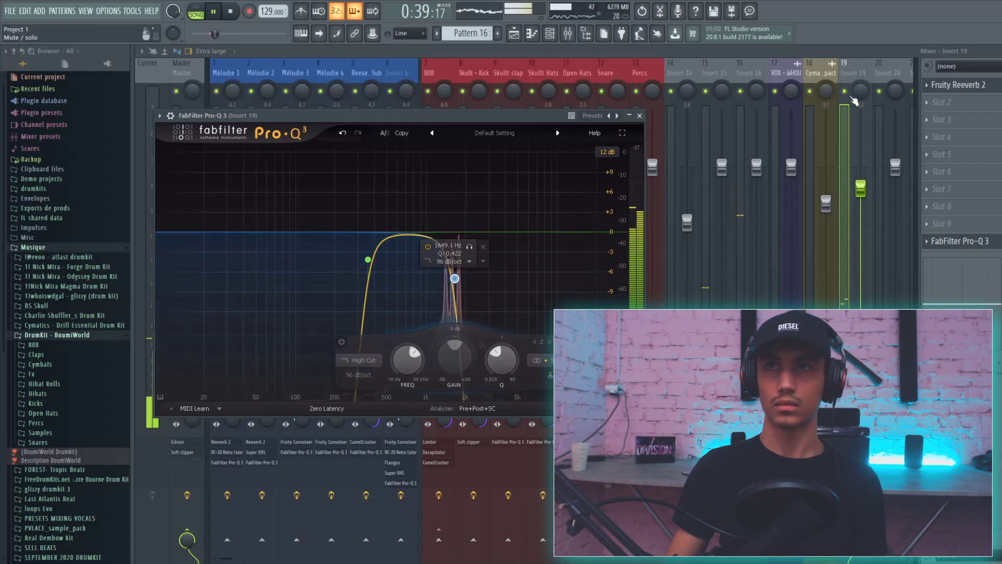
key(Escape)
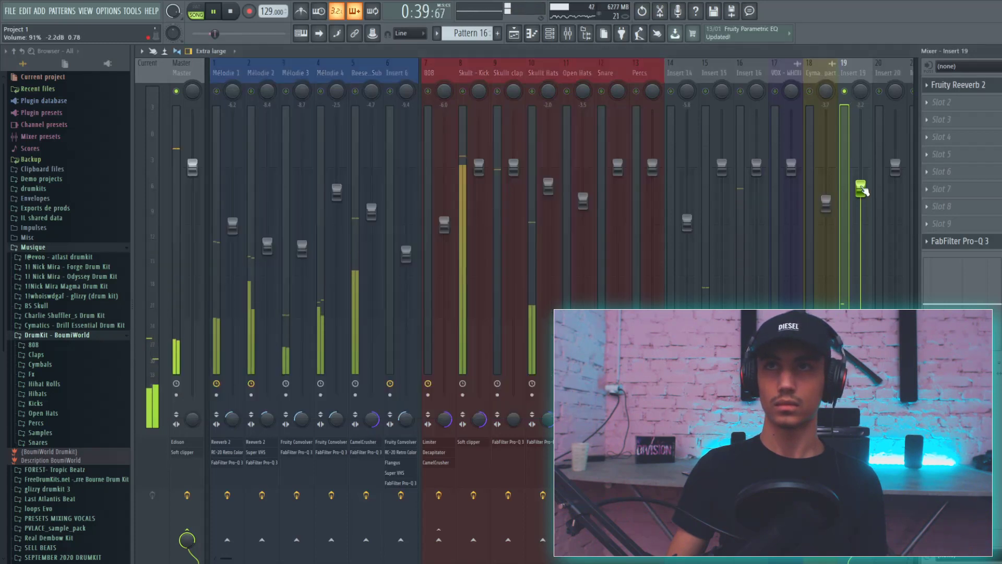
right_click(845, 94)
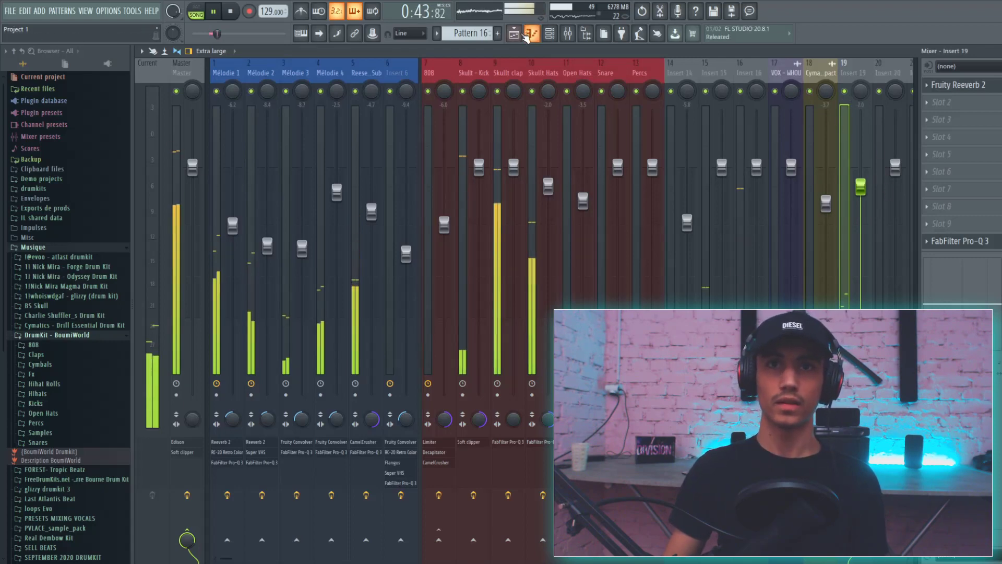
- Stop playback and review the playlist arrangement from Track 1 down to the Pattern 16 clip on Track 24
key(F5)
key(space)
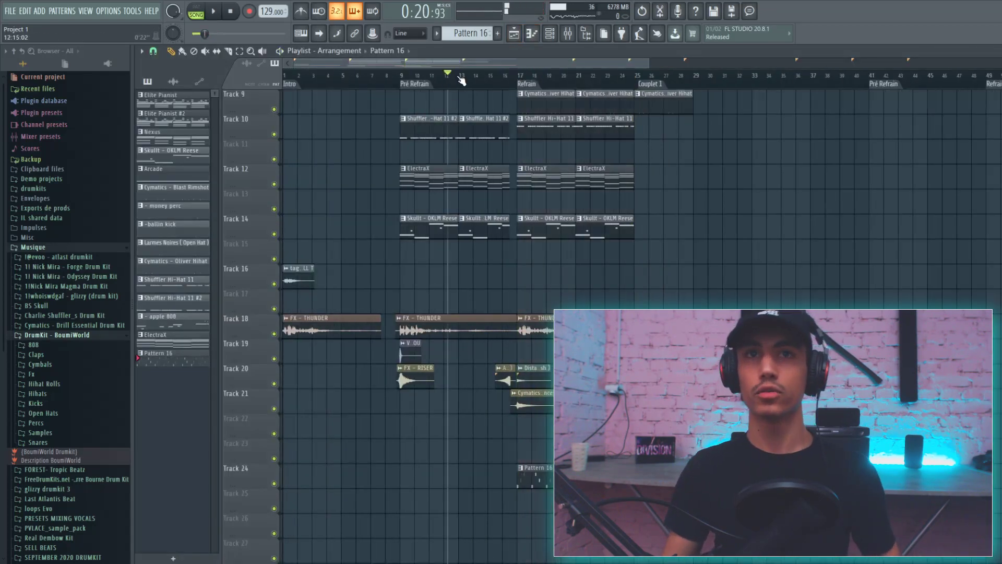
scroll(522, 261, down, 2)
scroll(522, 261, up, 5)
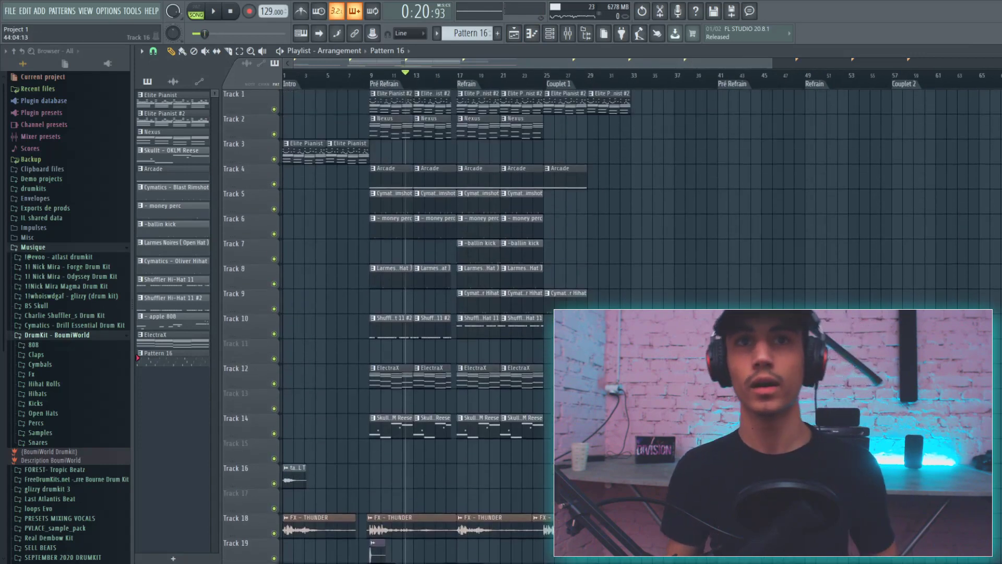
scroll(417, 313, down, 3)
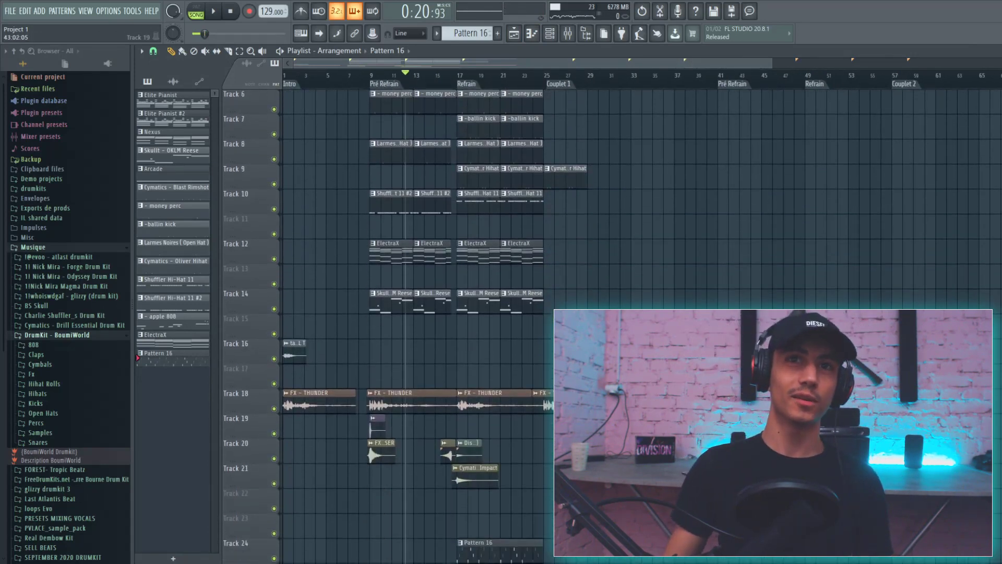
scroll(581, 302, up, 3)
drag(791, 324, 621, 307)
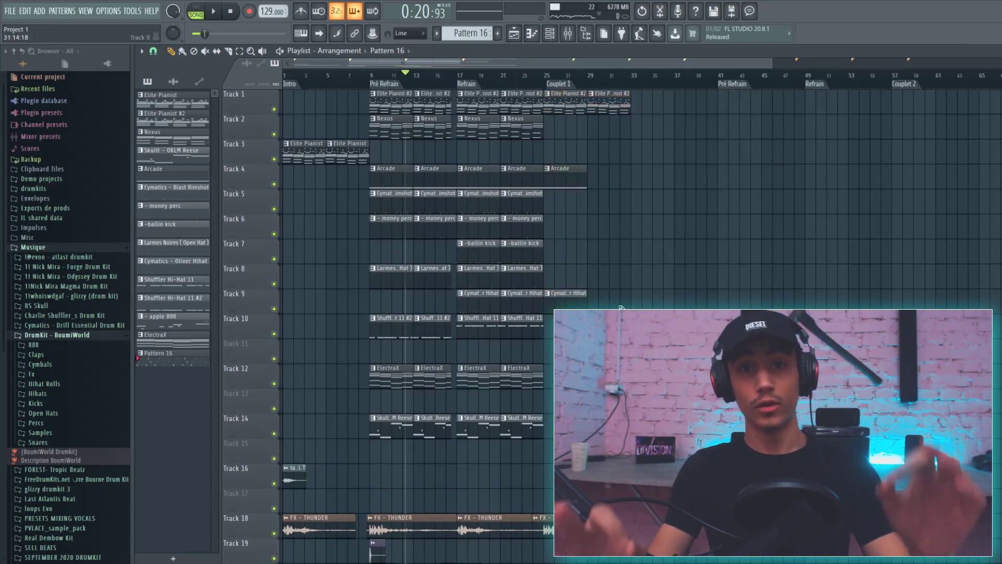